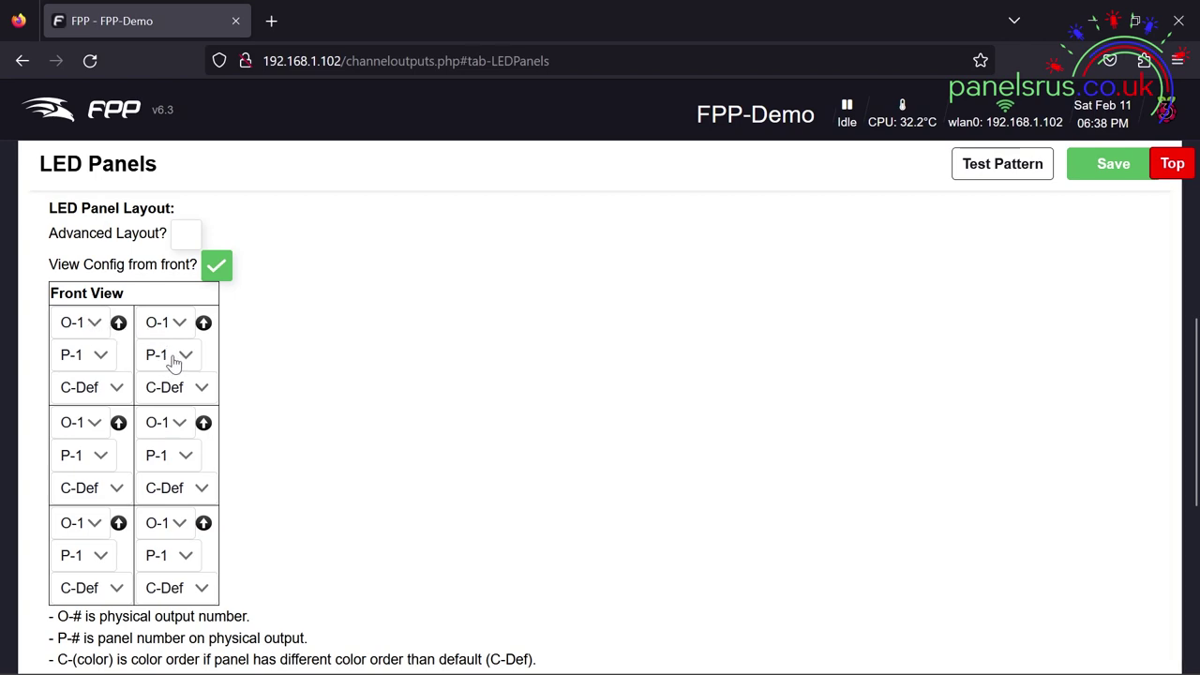
Step: Assign panel number P-2 to the first panel of the upper row in the front-view layout
click(110, 360)
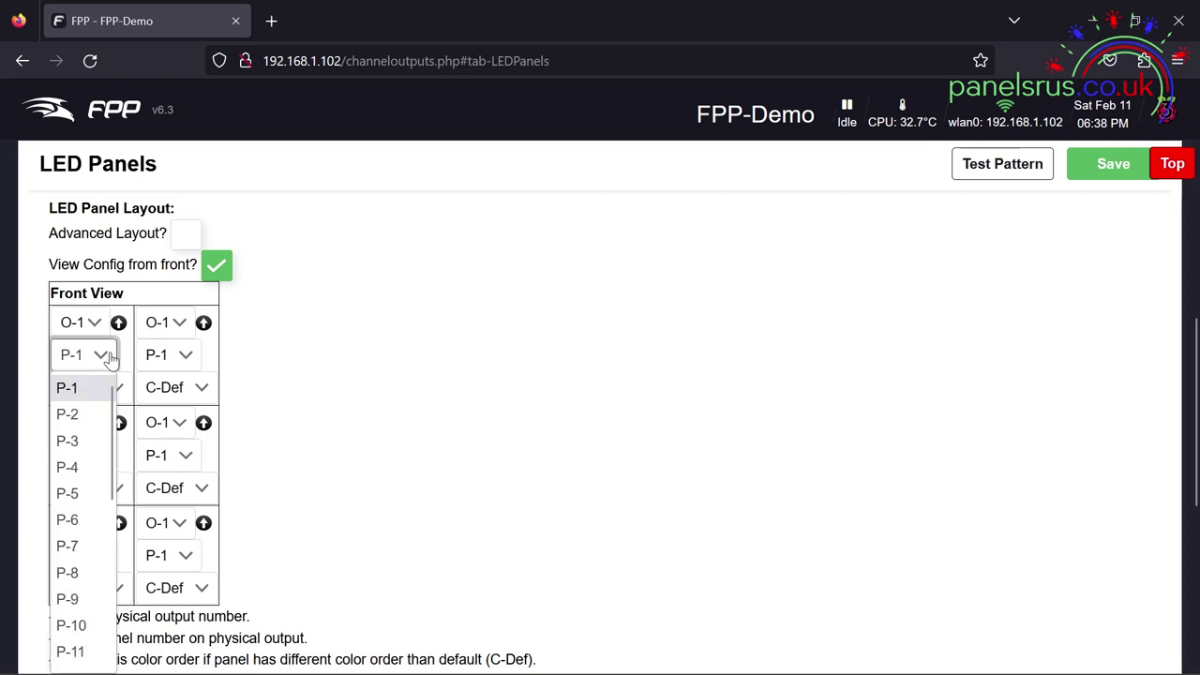
click(98, 418)
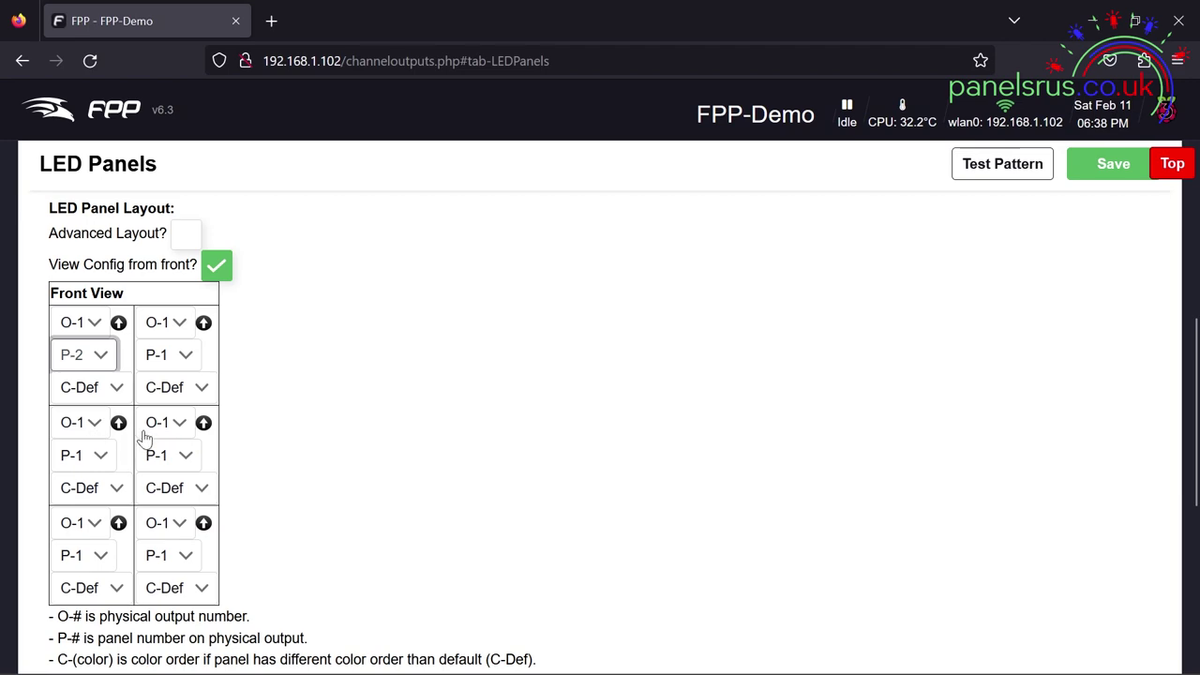
Step: Run Auto Layout on the 2 by 3 panel grid, confirm the reconfiguration, and review the output and panel assignments
scroll(154, 448, up, 5)
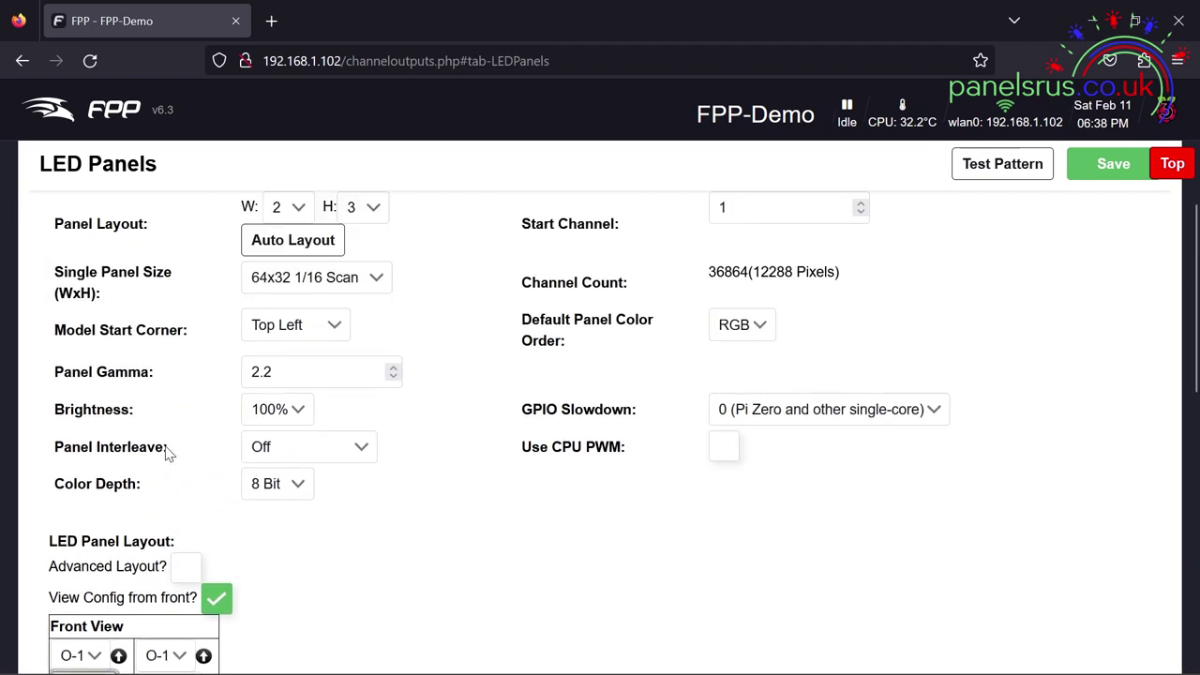
scroll(165, 453, up, 3)
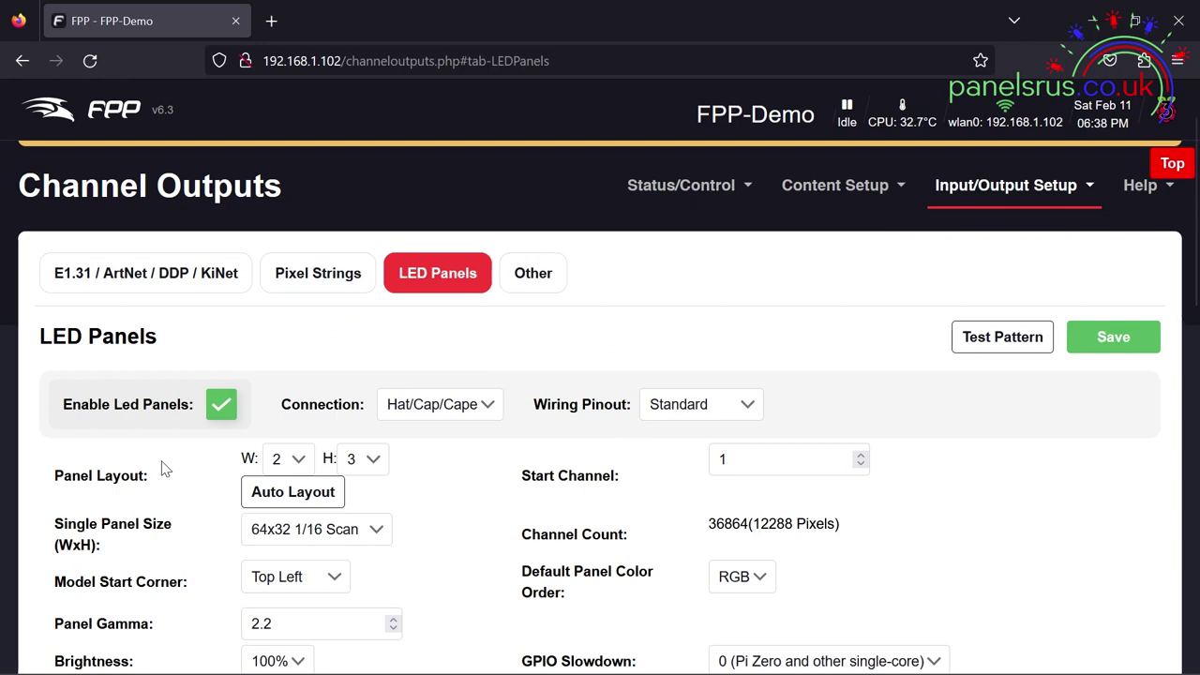
scroll(165, 466, down, 1)
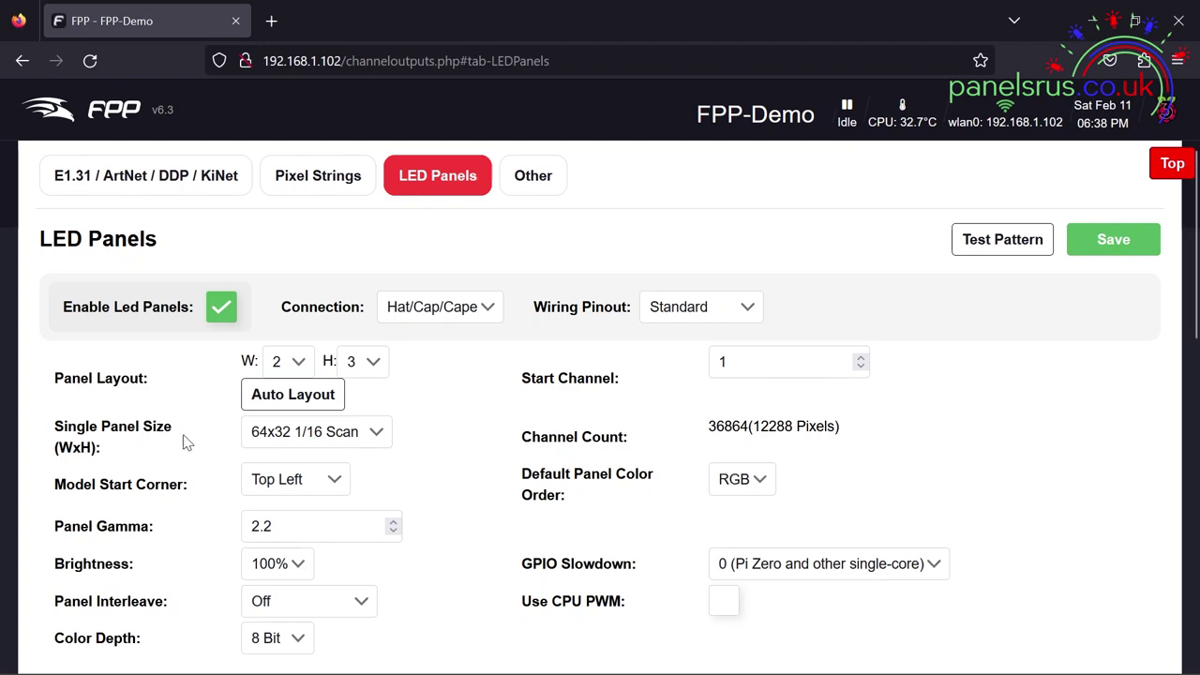
click(310, 398)
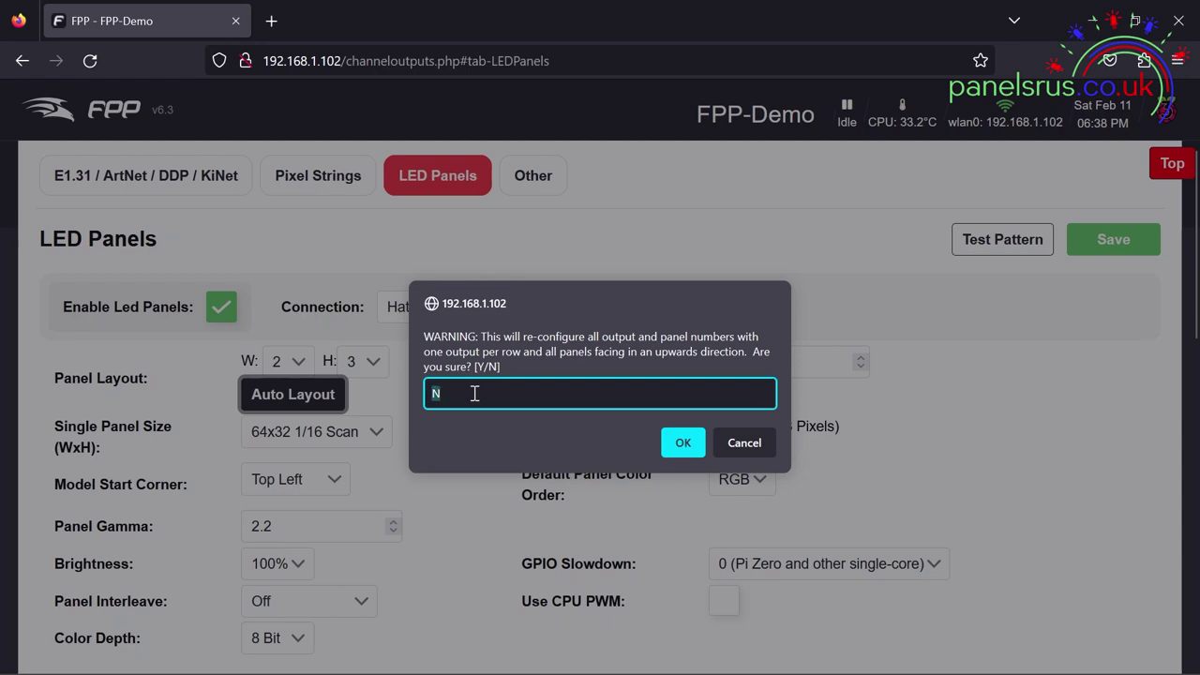
click(680, 442)
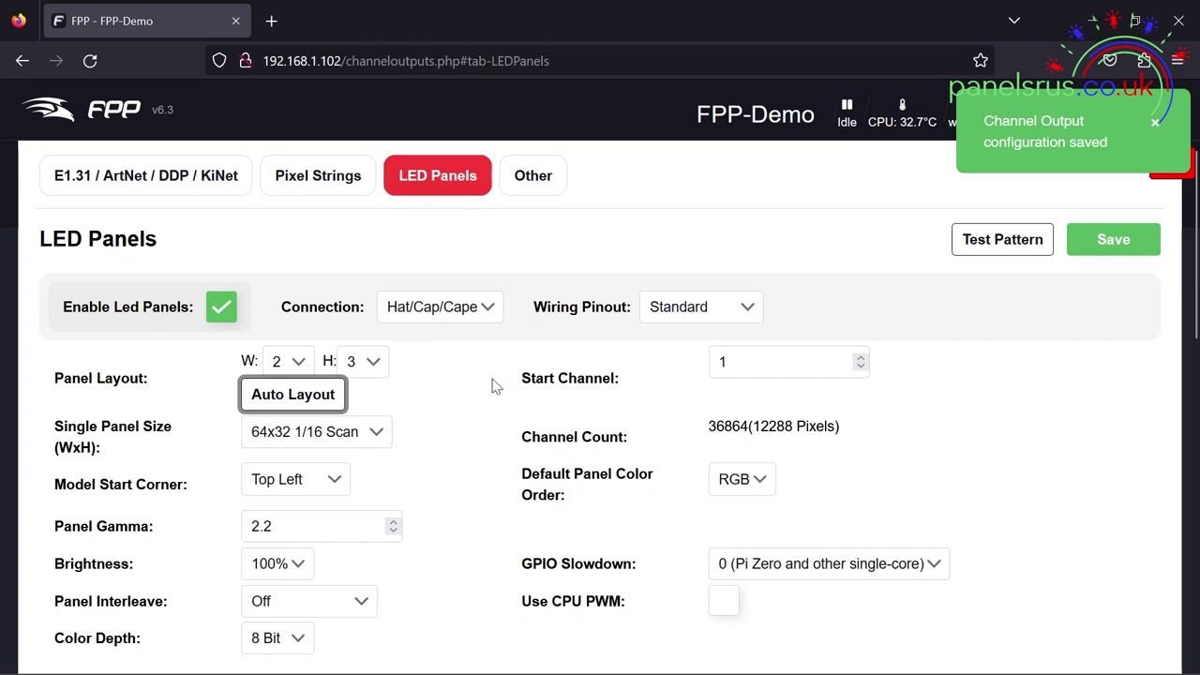
scroll(479, 401, down, 2)
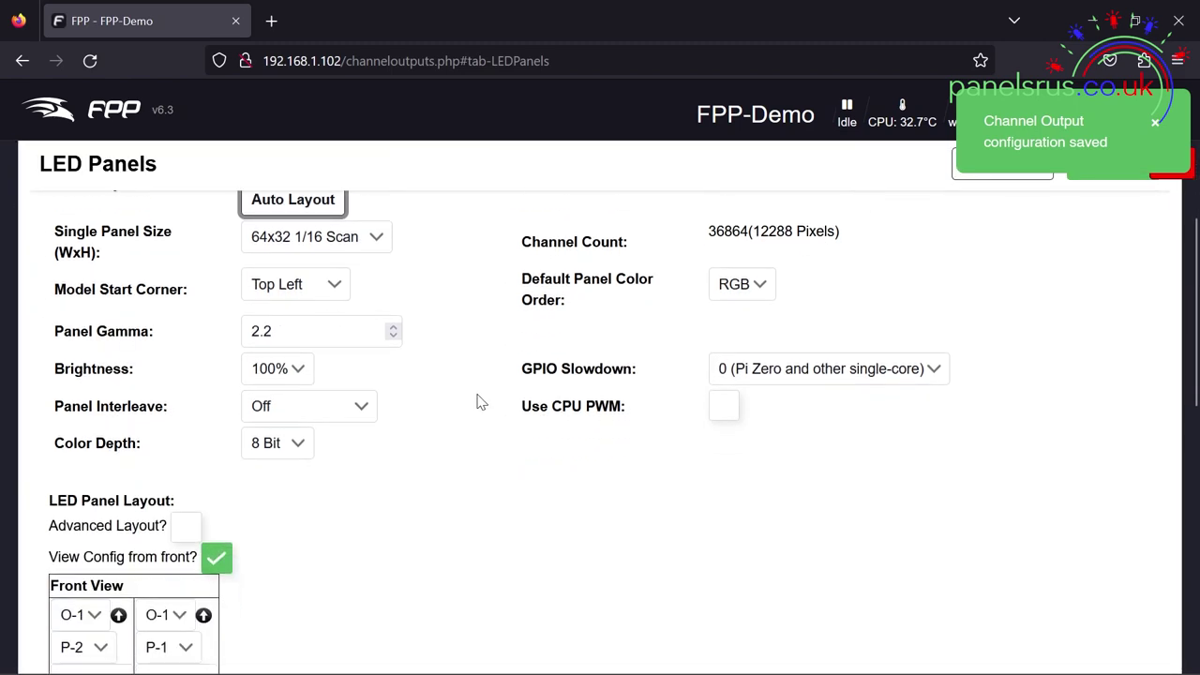
scroll(479, 401, down, 3)
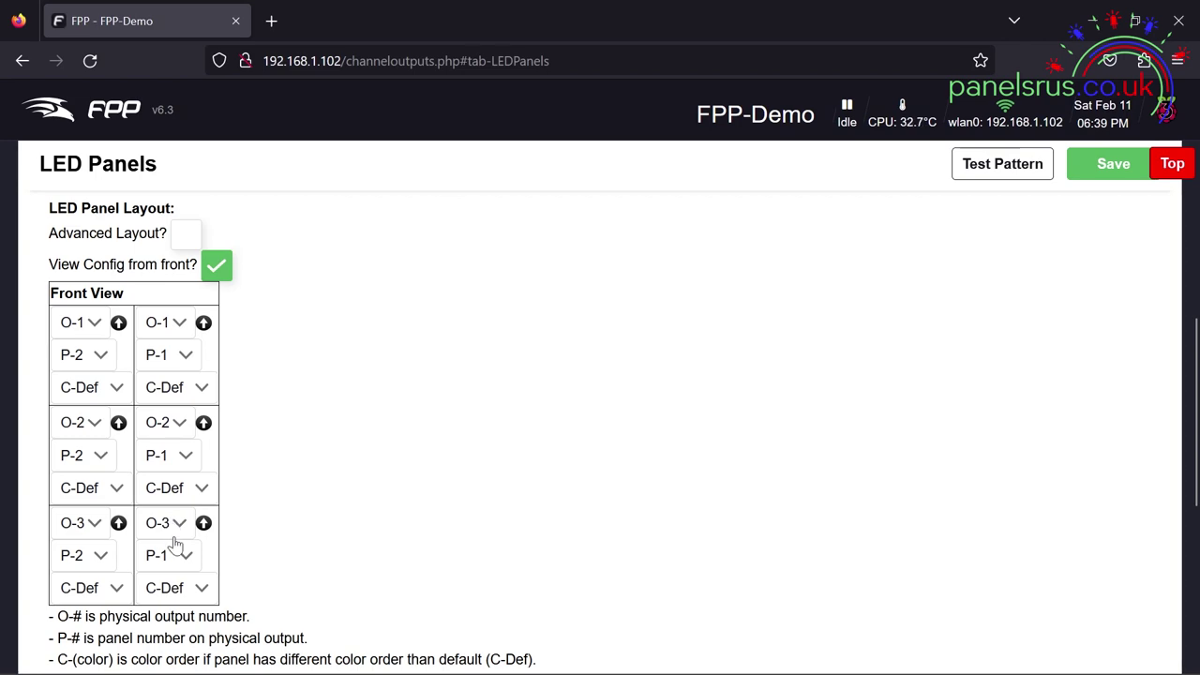
scroll(178, 553, down, 2)
Step: Set GPIO Slowdown to 5 (slower panels or faster Pi) for the LED panels
scroll(178, 542, up, 5)
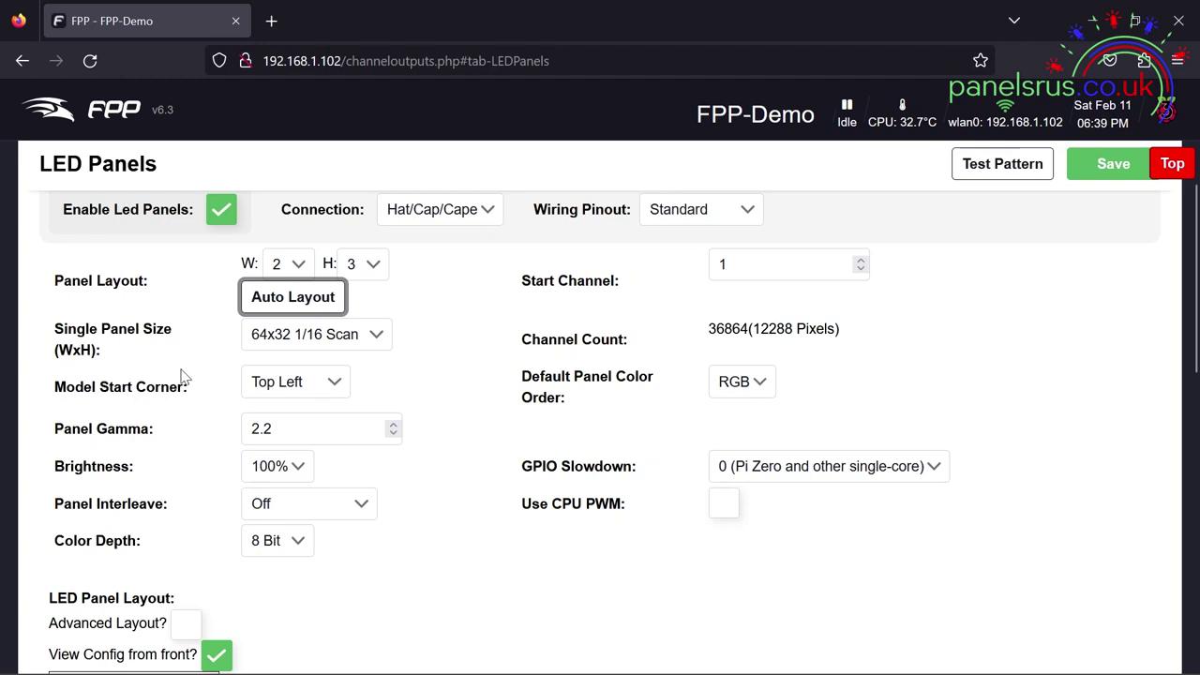
scroll(185, 401, up, 2)
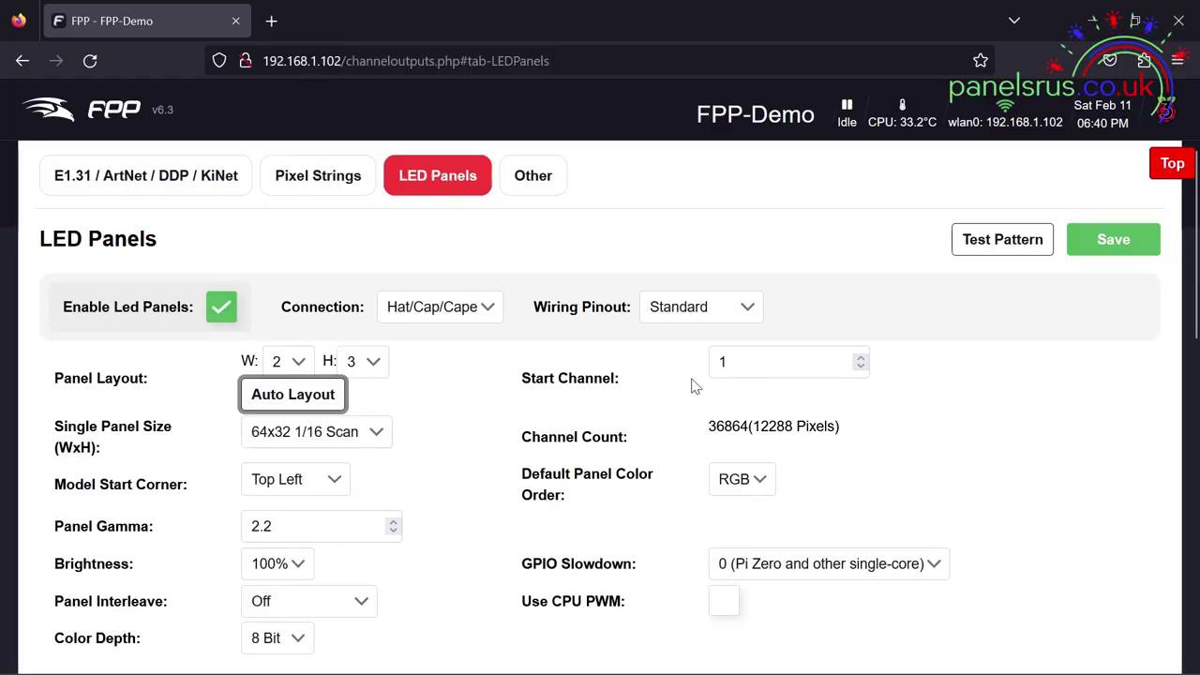
scroll(693, 386, down, 2)
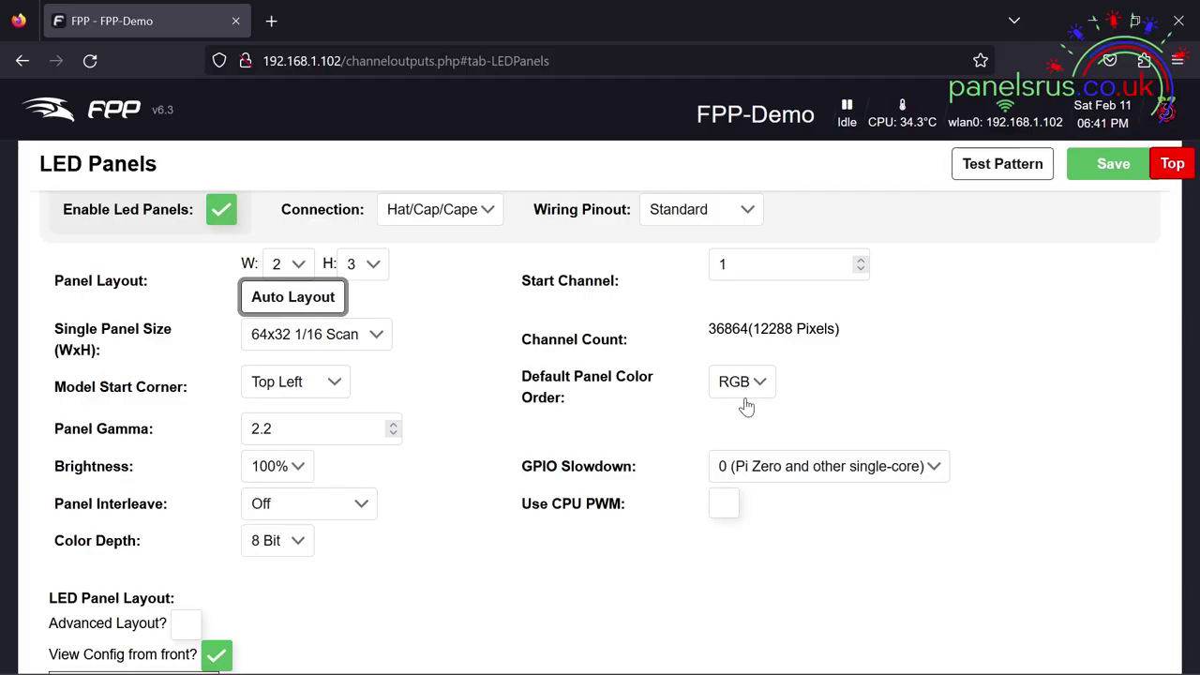
scroll(718, 403, down, 2)
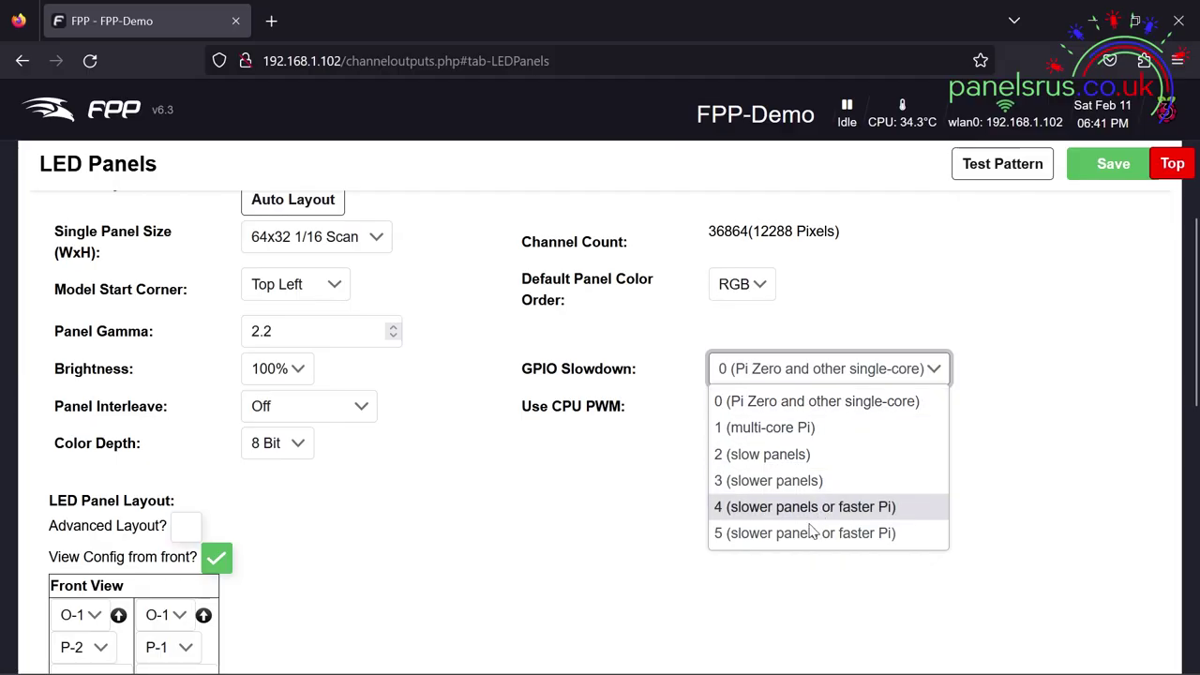
click(804, 532)
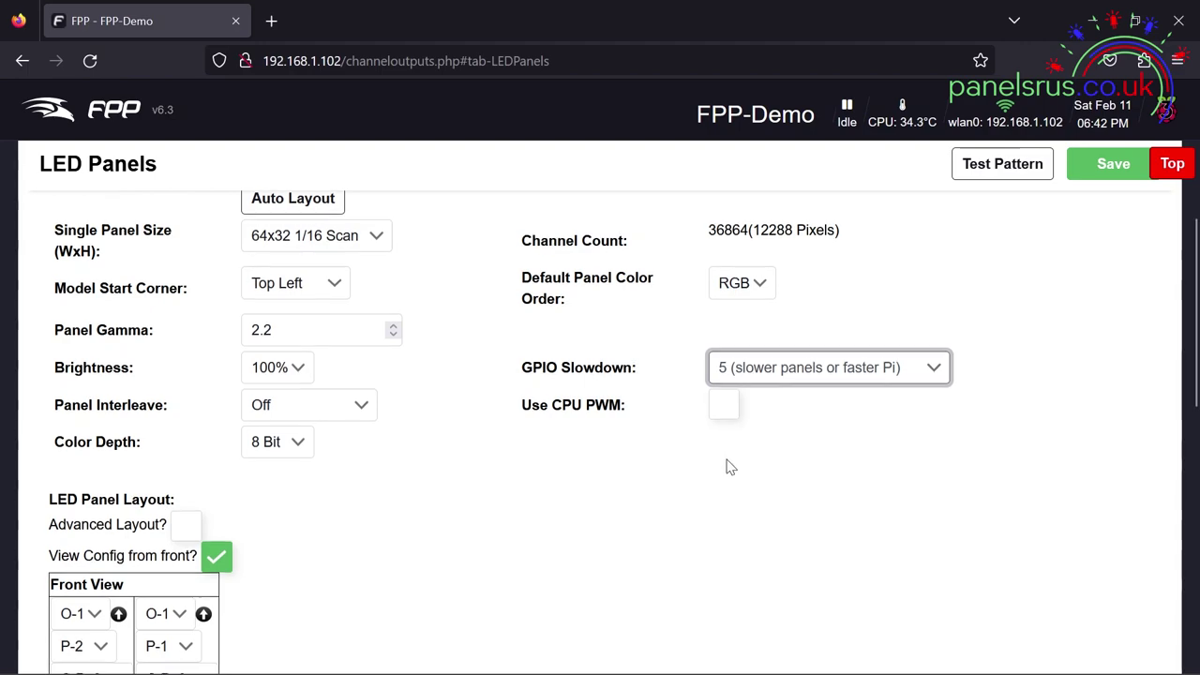
Step: Save the LED panel settings and restart FPPD to apply them
scroll(732, 464, down, 4)
scroll(739, 494, down, 3)
scroll(741, 497, up, 7)
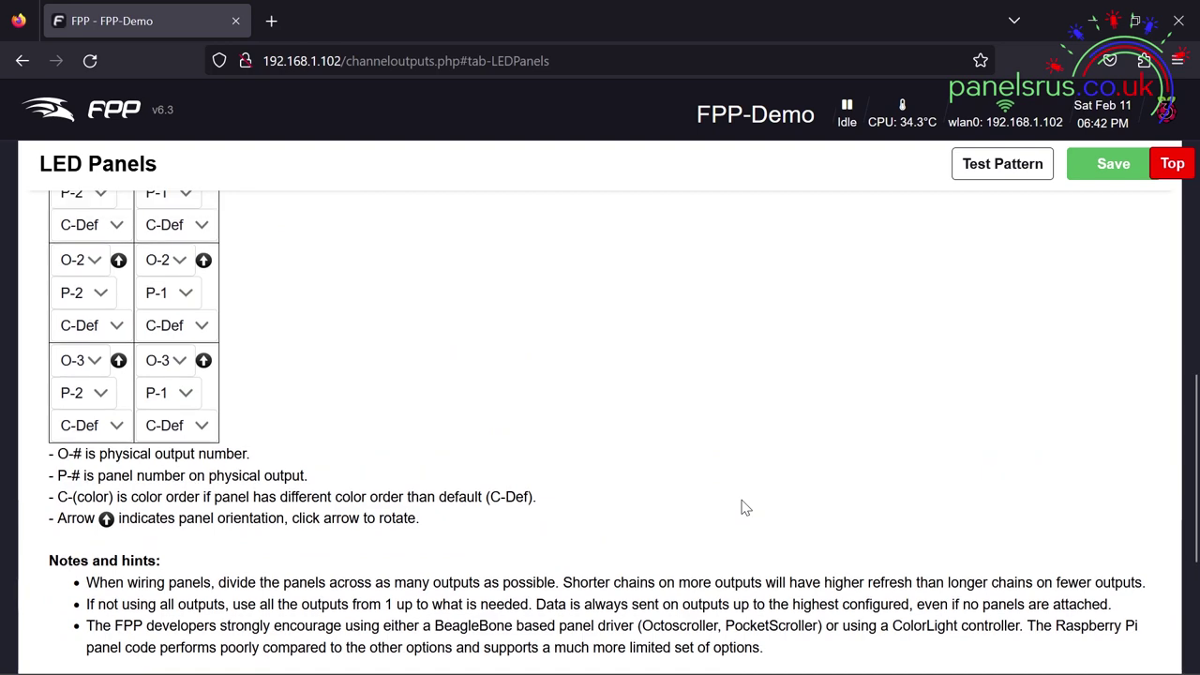
scroll(745, 507, up, 2)
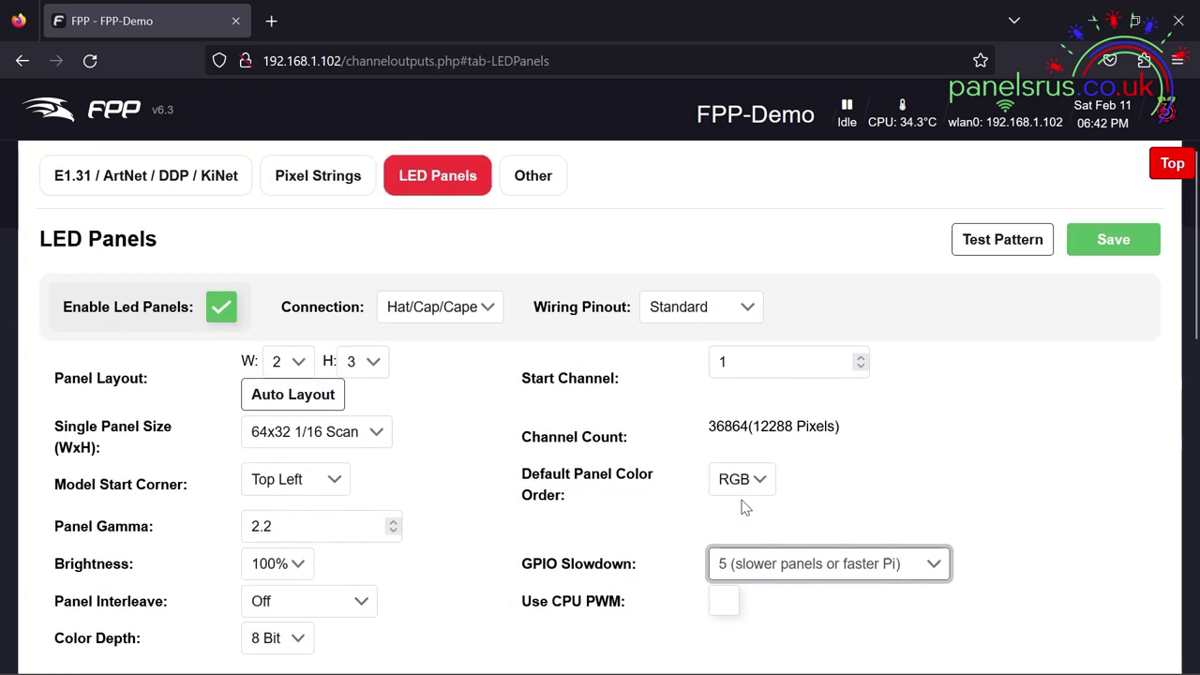
click(1169, 171)
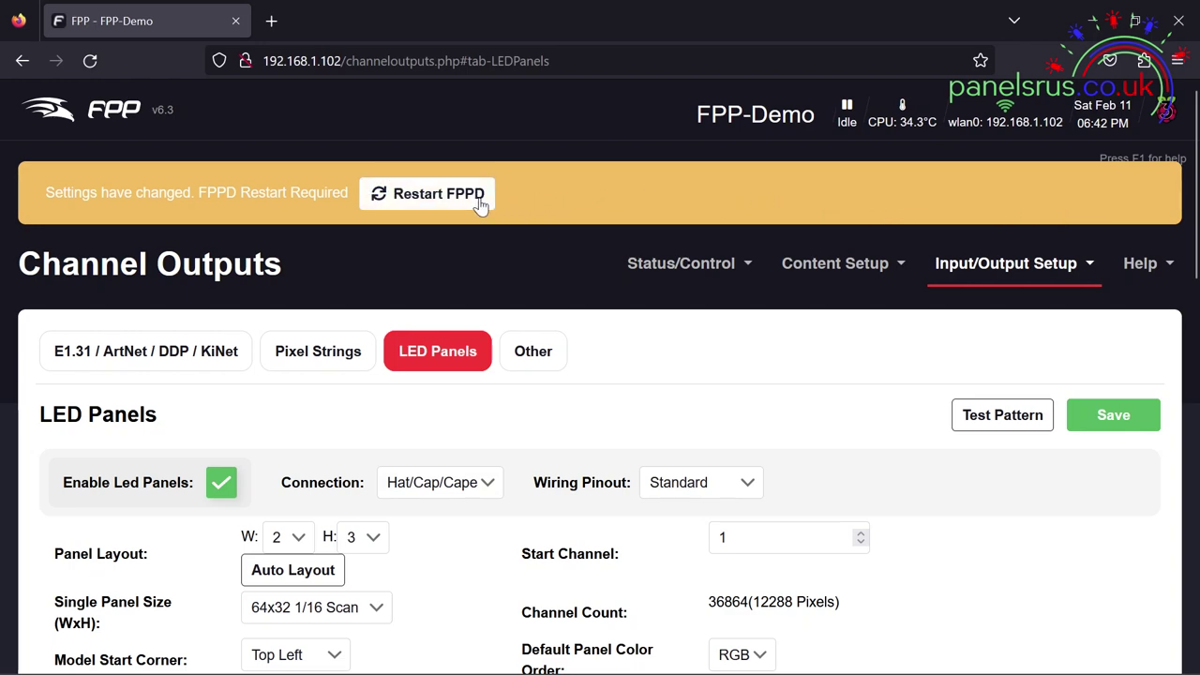
click(1102, 420)
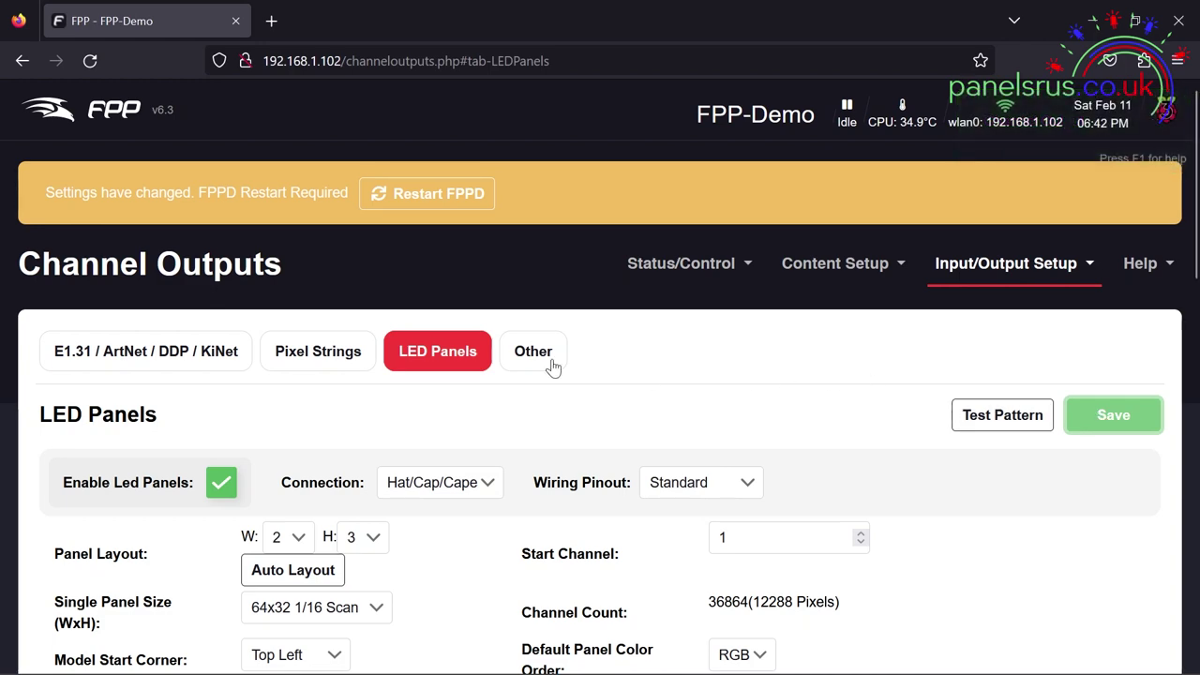
click(429, 195)
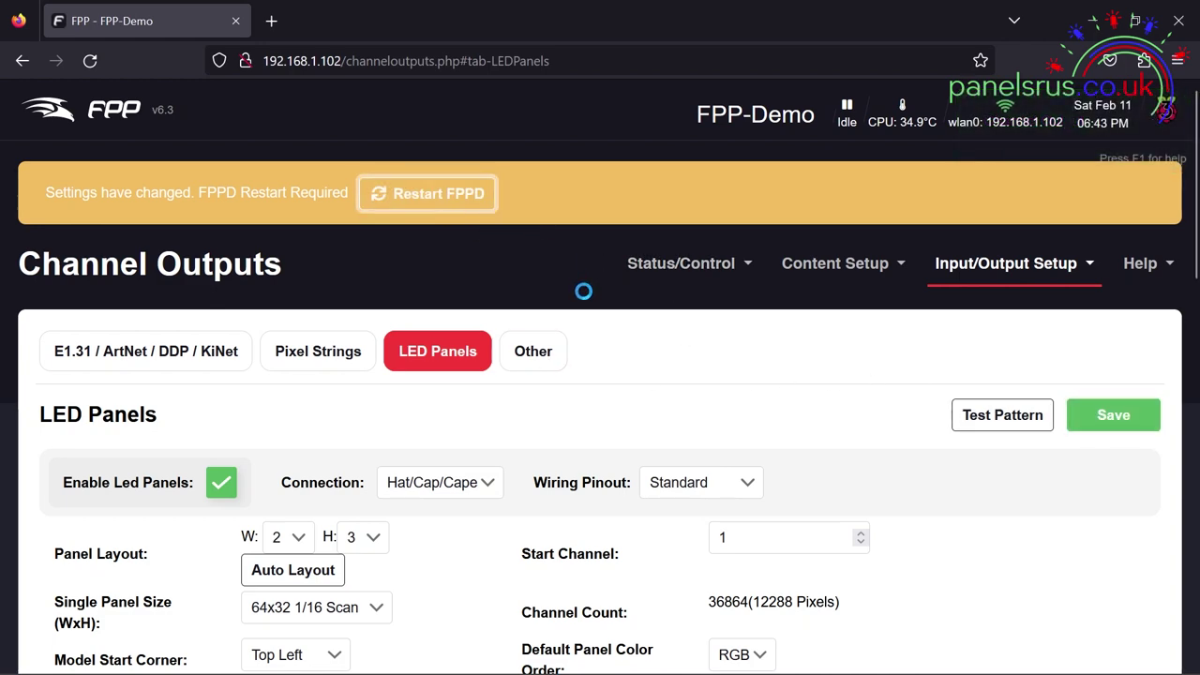
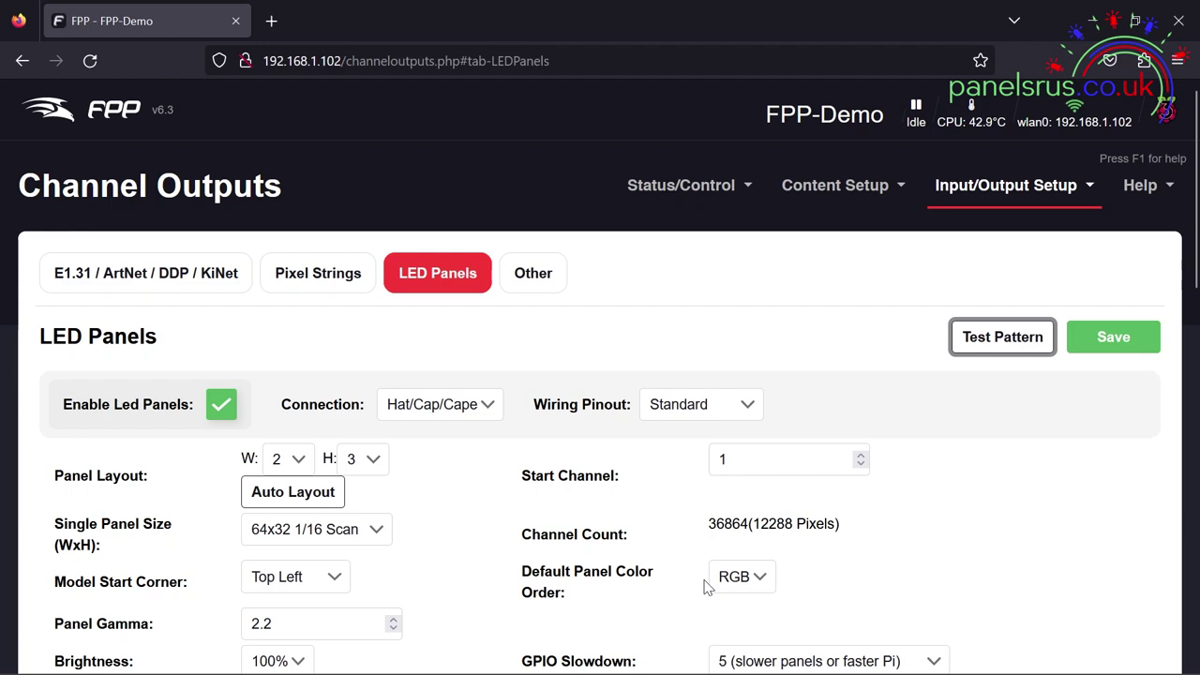
Step: Run a solid red fill test in Display Testing by setting blue to 0 and enabling test mode
click(691, 184)
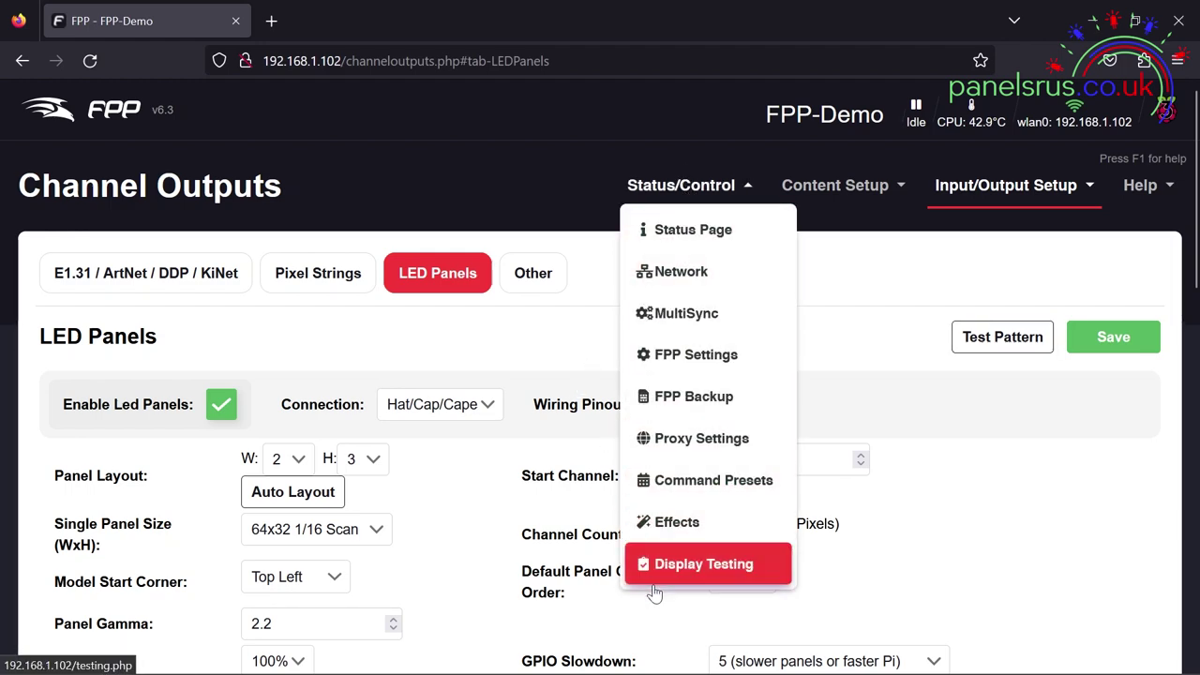
click(665, 568)
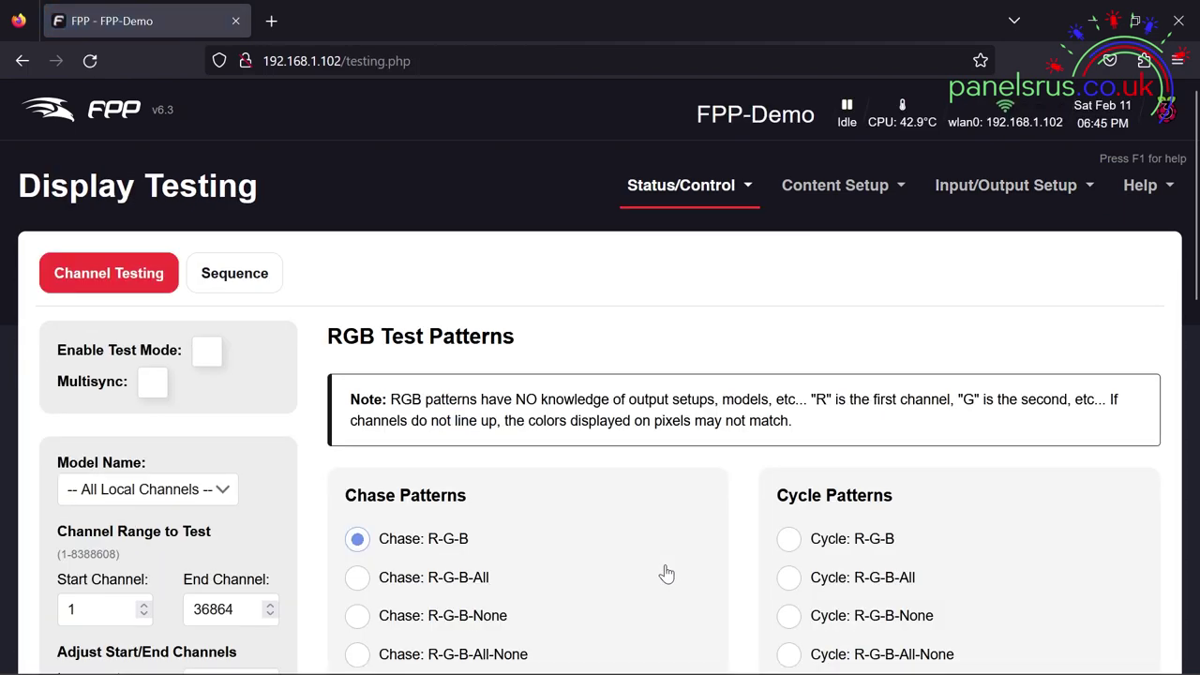
scroll(659, 511, down, 2)
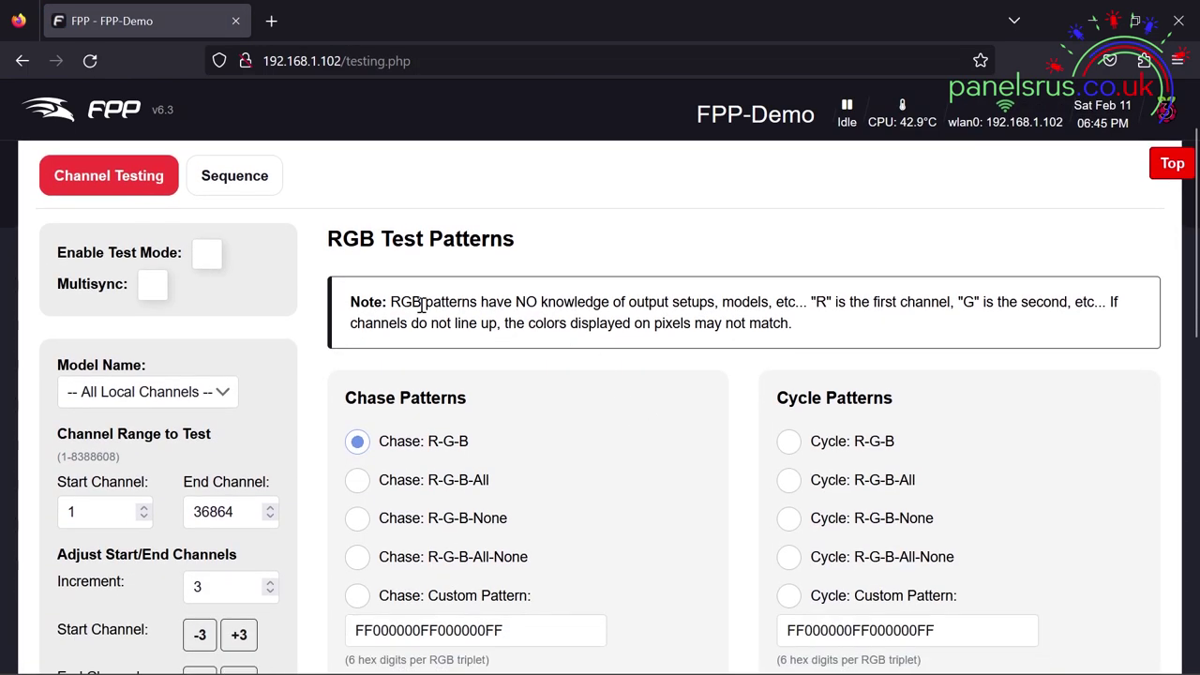
scroll(394, 386, down, 4)
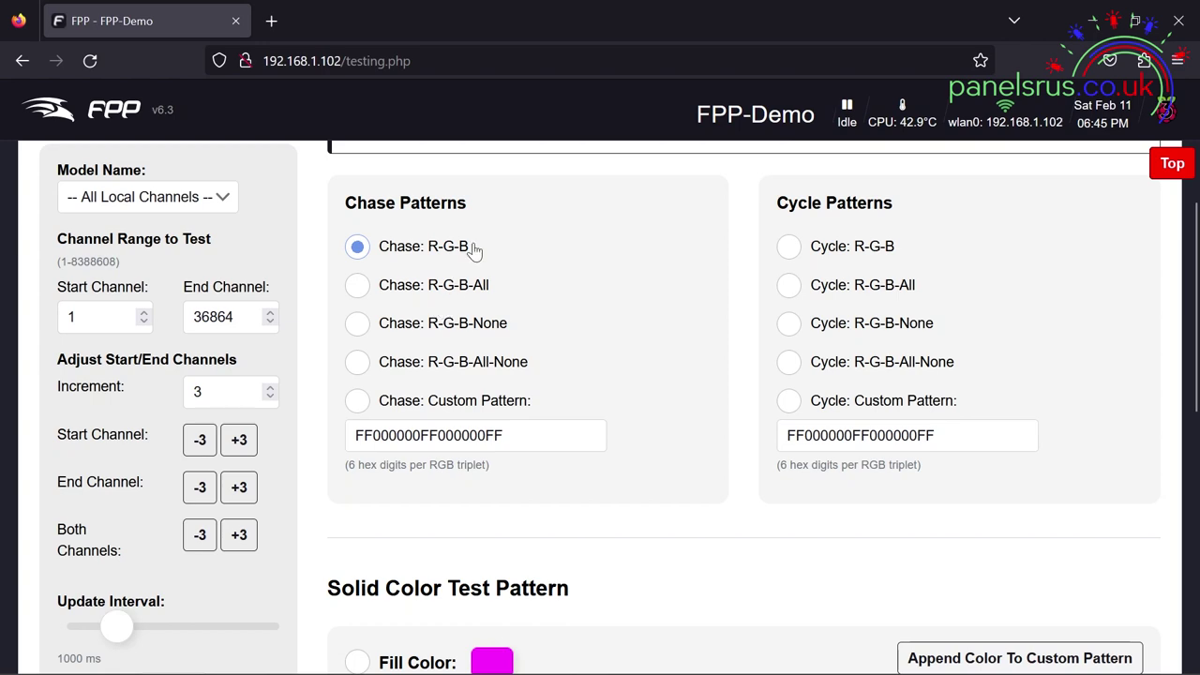
scroll(478, 262, down, 6)
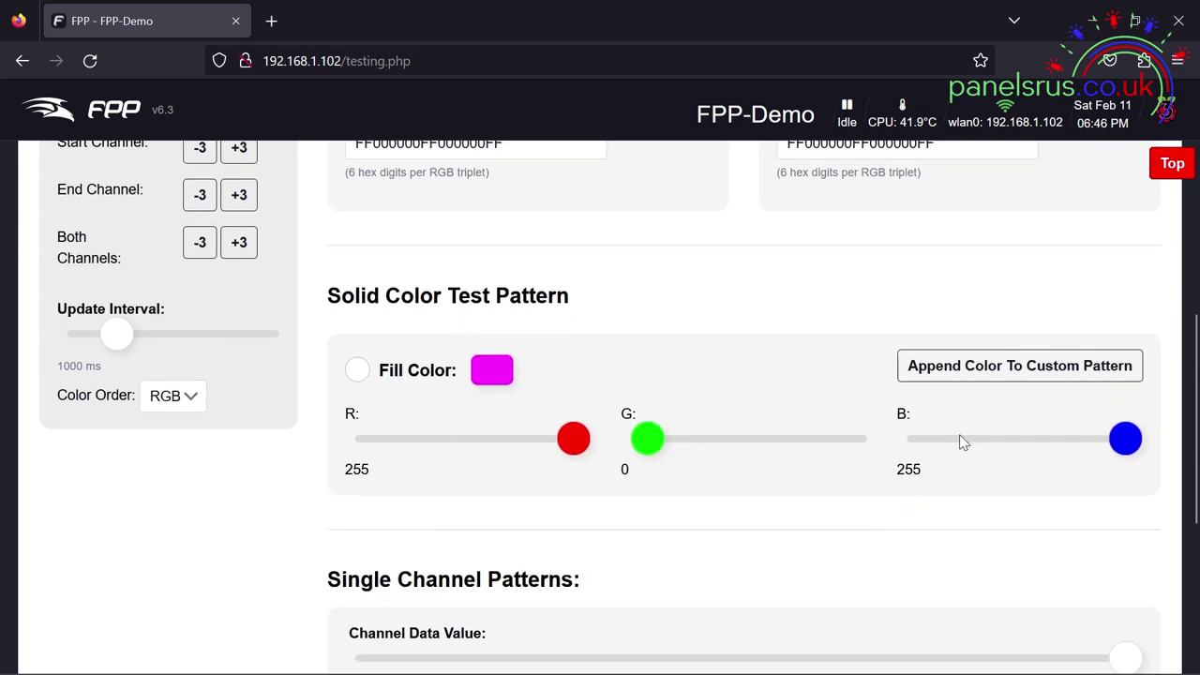
drag(1128, 448, 919, 449)
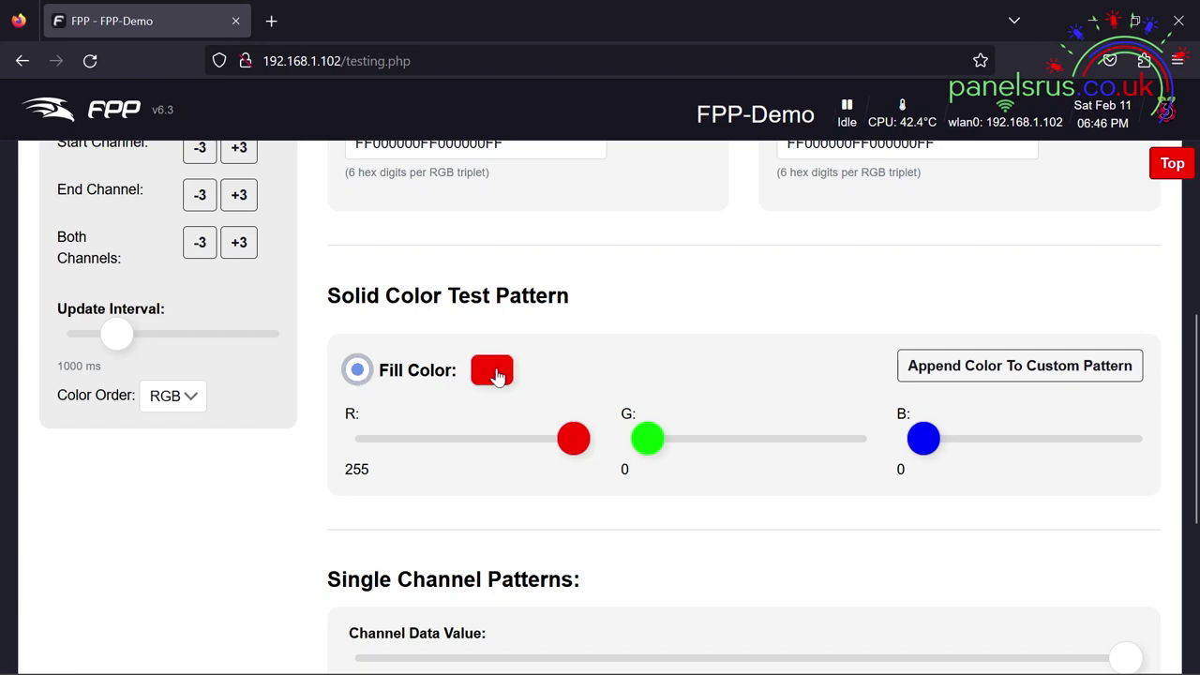
scroll(487, 375, up, 5)
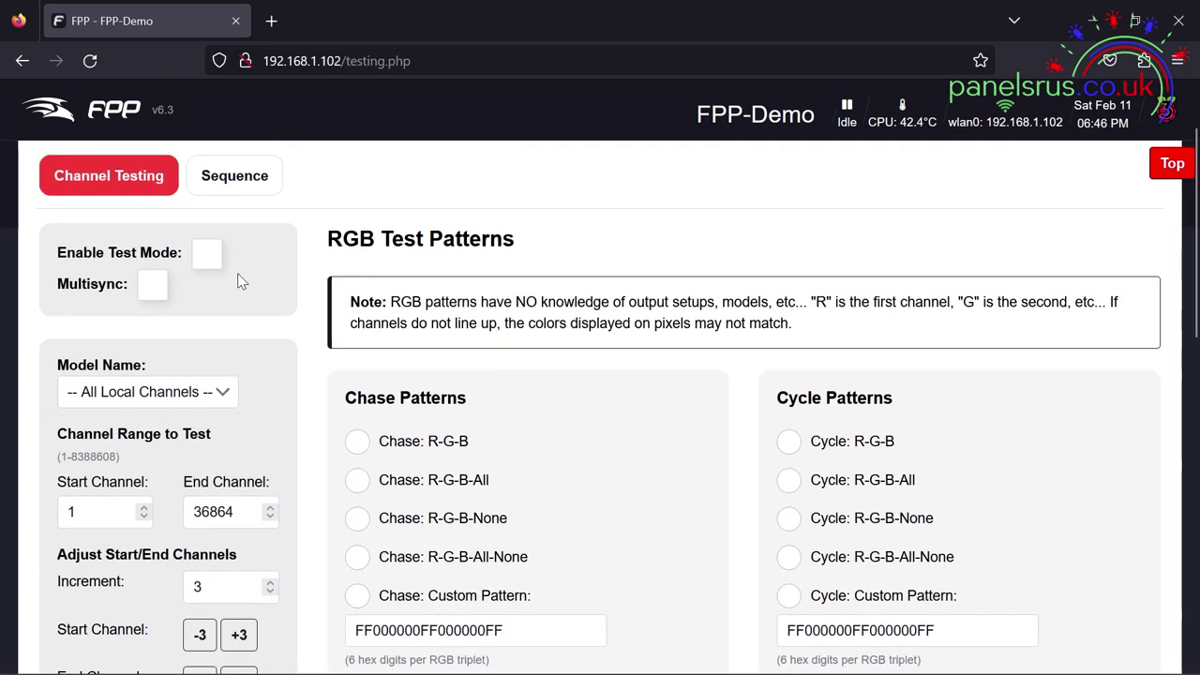
click(207, 254)
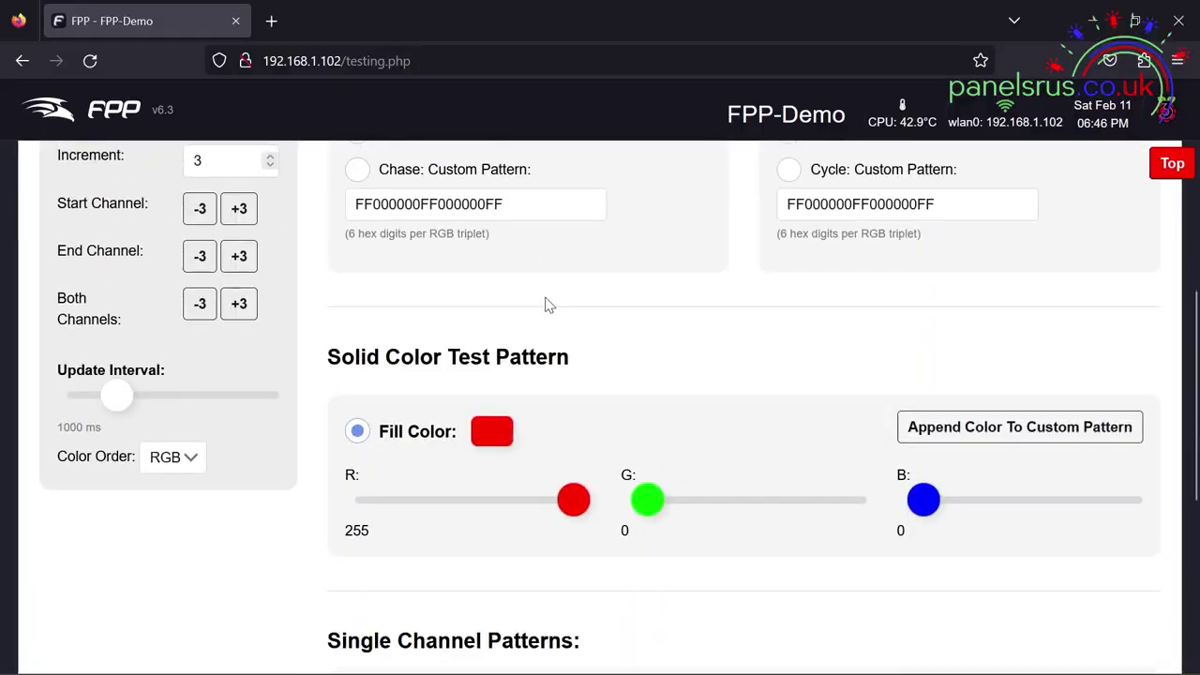
Step: Switch the solid test fill to green with G 255 and R 0, and to blue with B 255 and G 0
scroll(563, 337, down, 1)
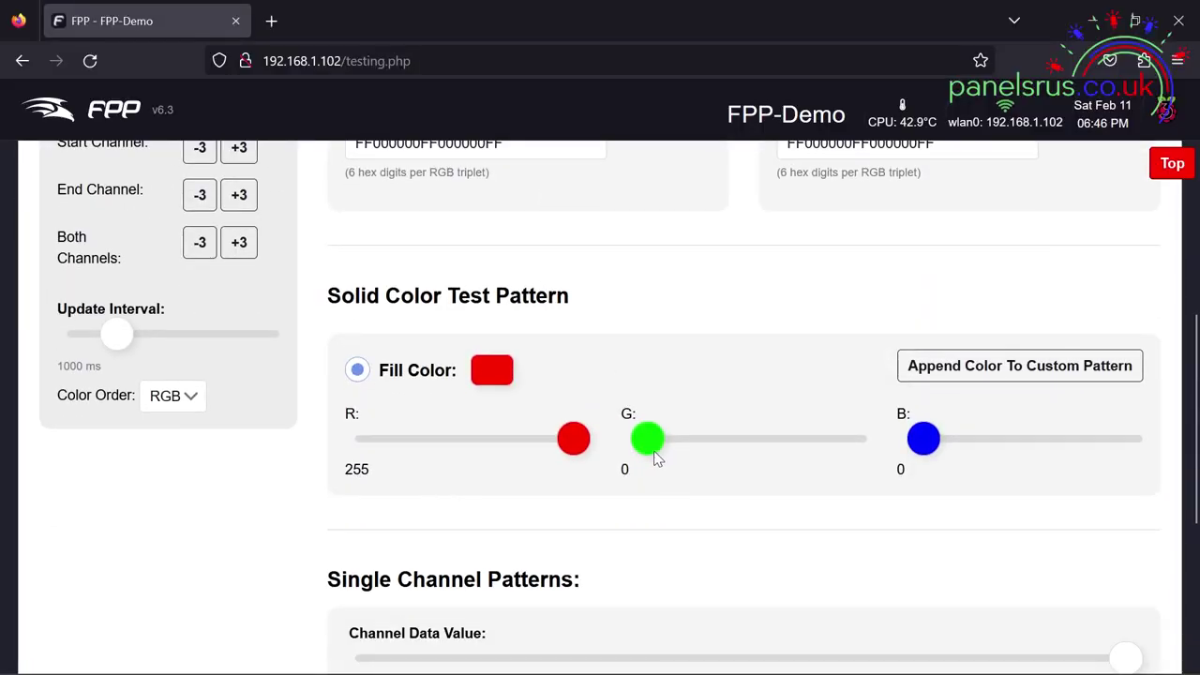
drag(655, 455, 888, 448)
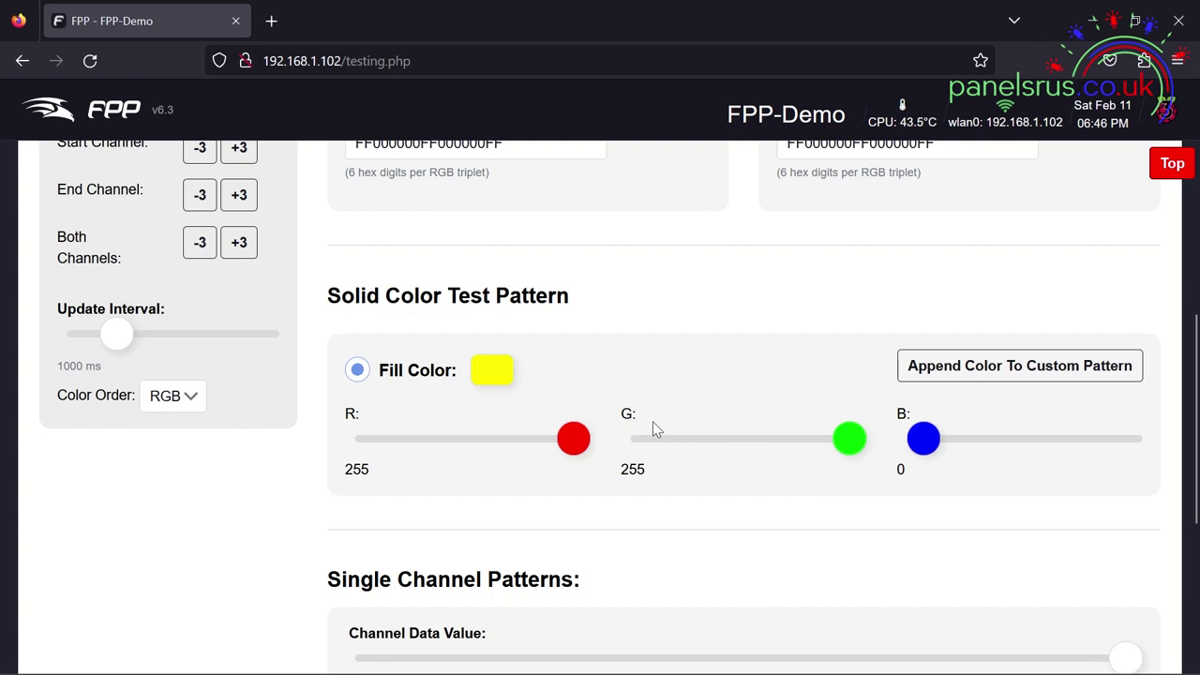
drag(573, 457, 356, 462)
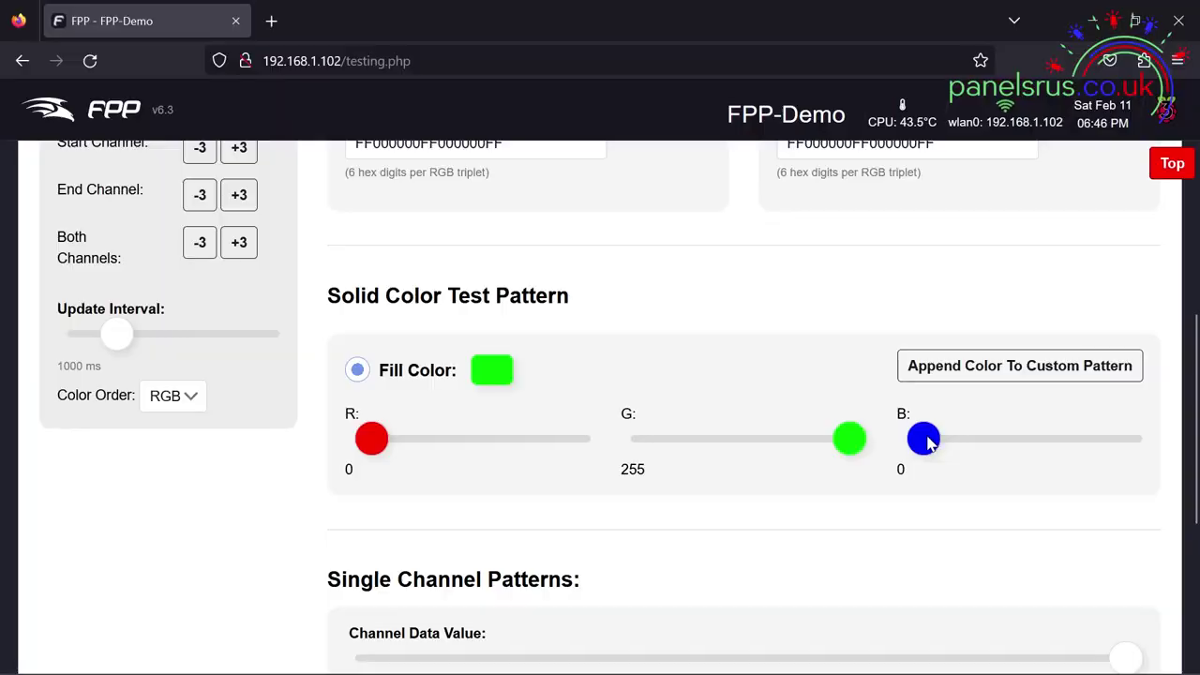
drag(928, 444, 1170, 433)
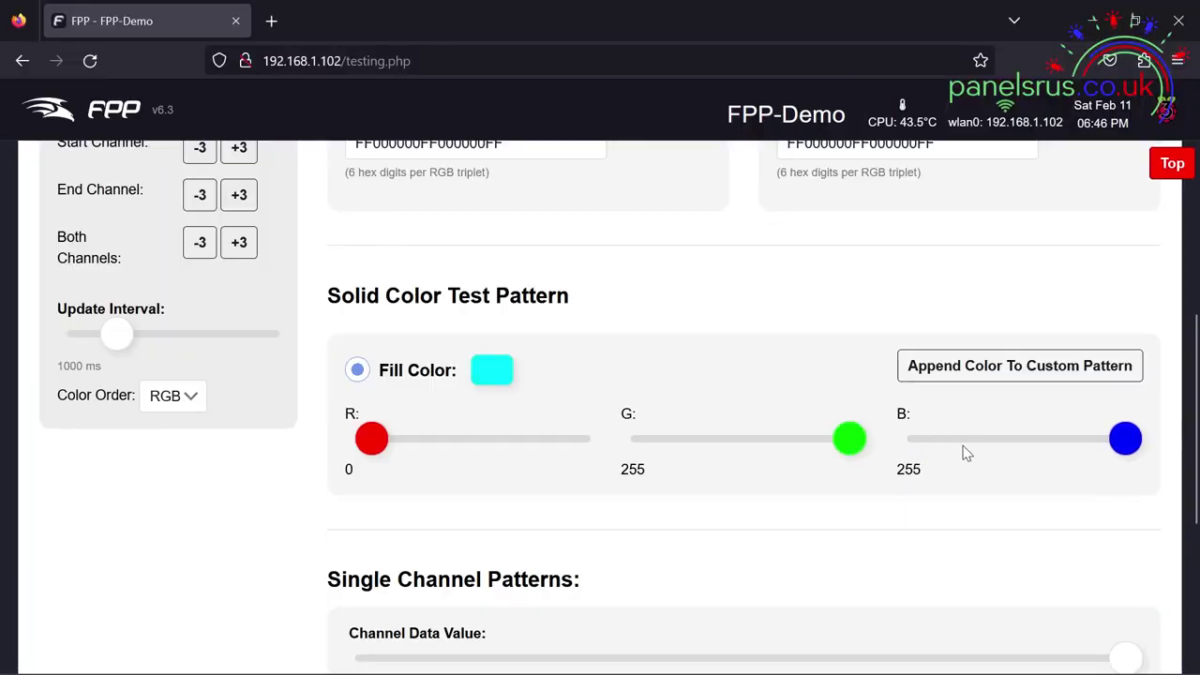
drag(867, 452, 614, 461)
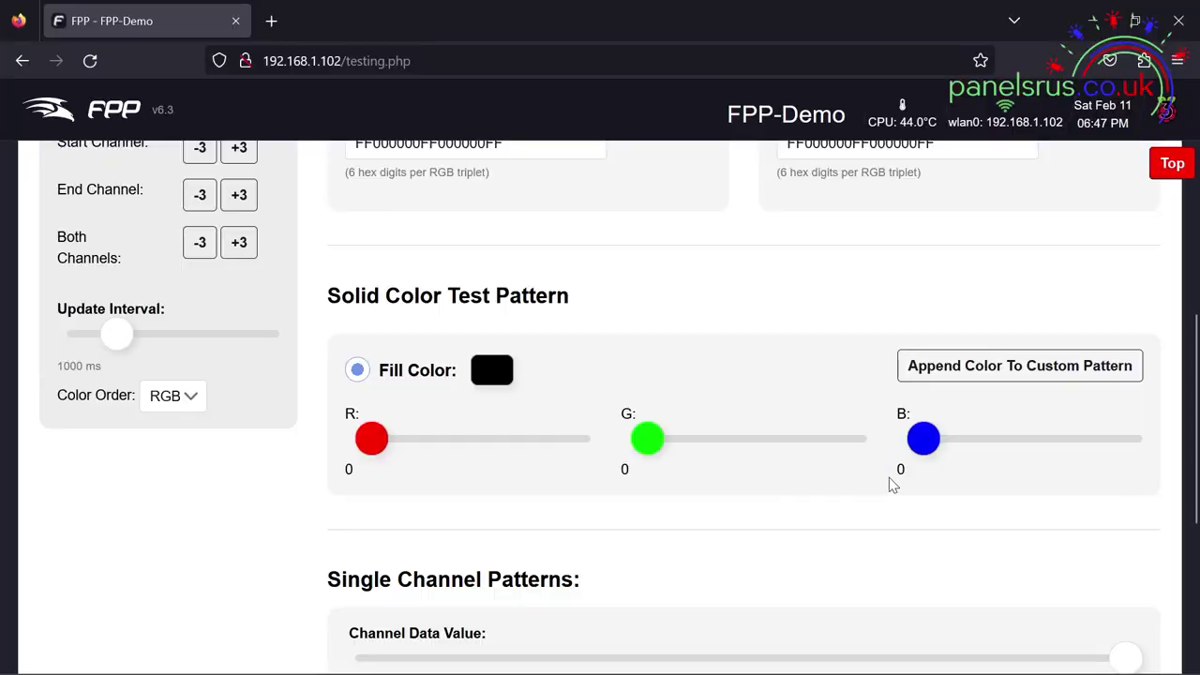
Step: Turn off test mode for the channel outputs
scroll(521, 438, up, 10)
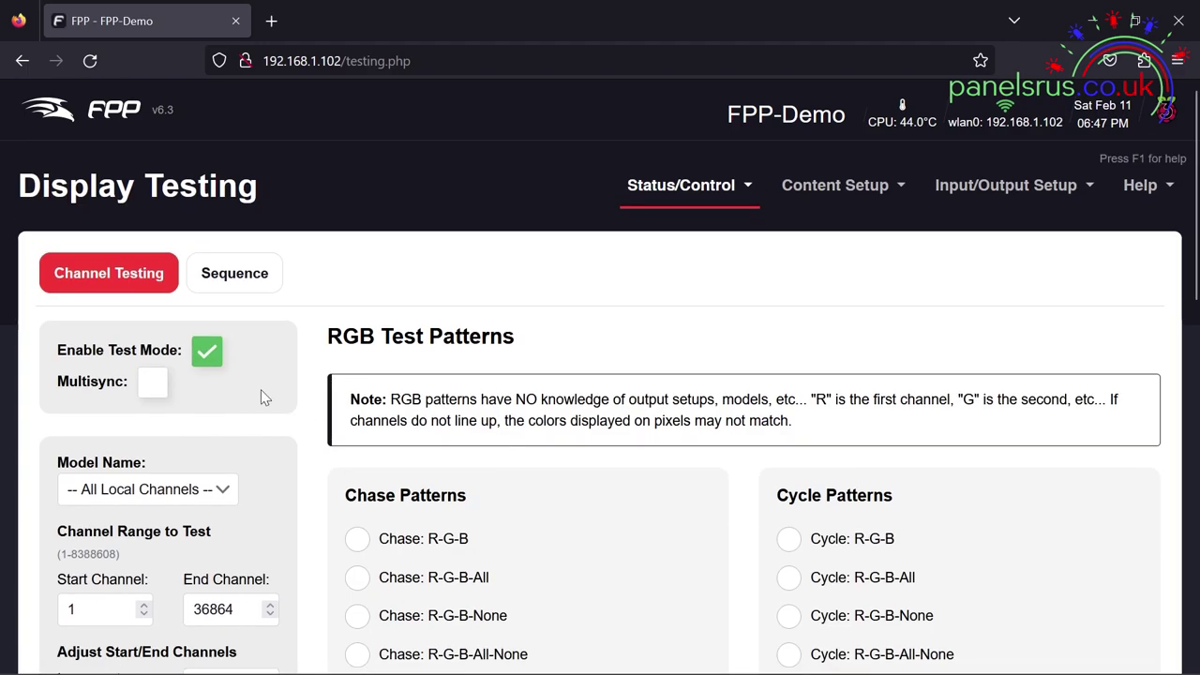
click(207, 351)
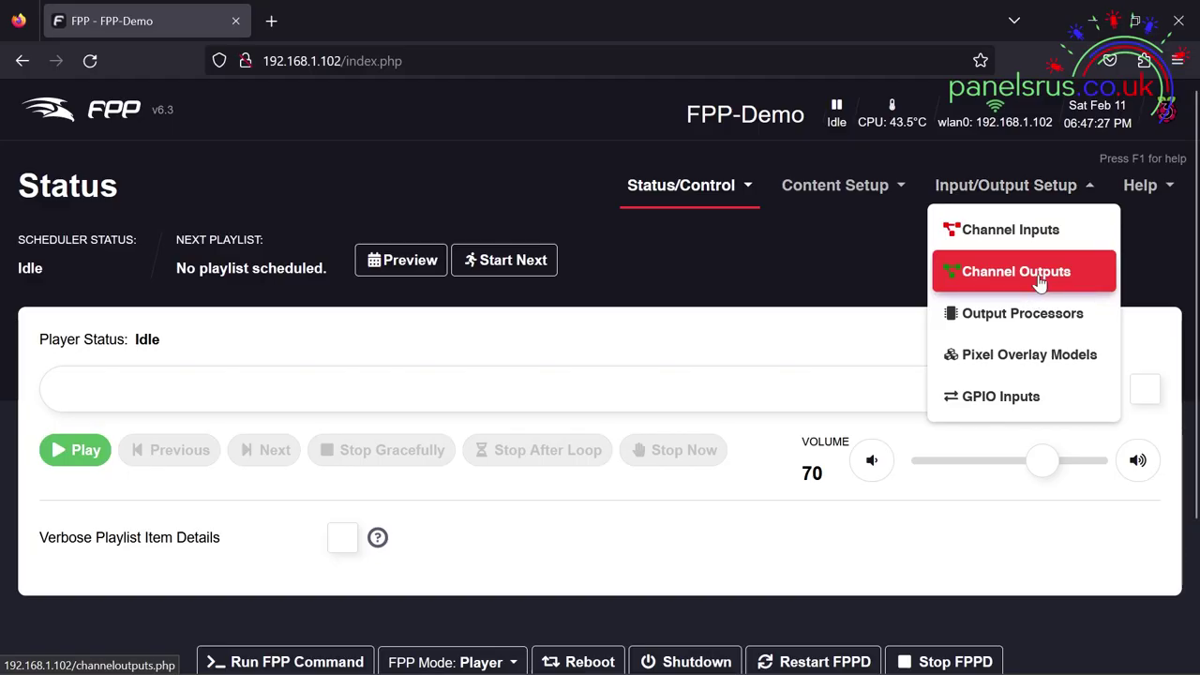
Step: Set the LED panels' default panel color order to BGR, save the settings, and restart FPPD
click(966, 201)
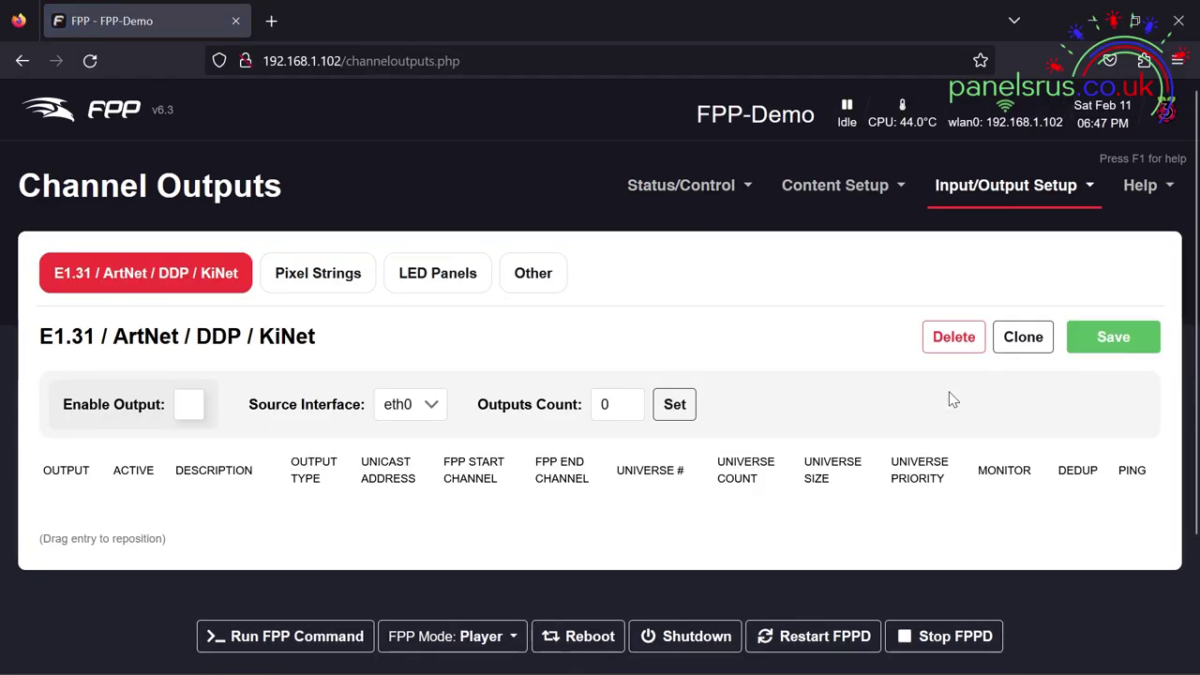
click(446, 280)
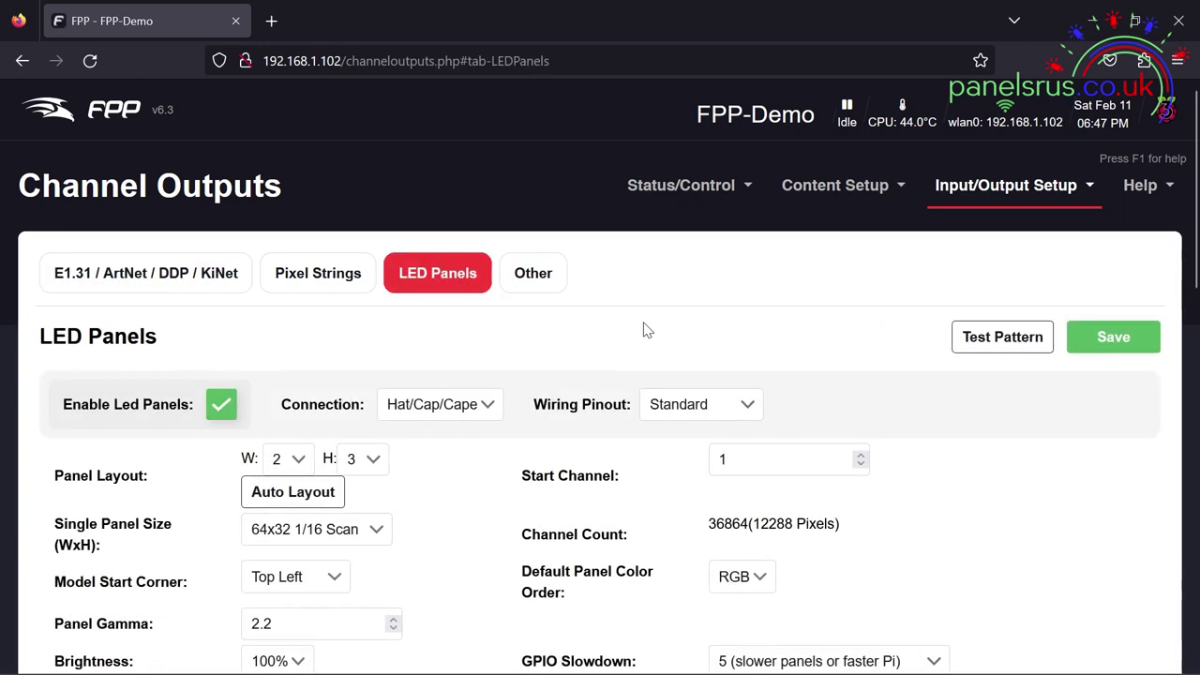
scroll(797, 332, down, 3)
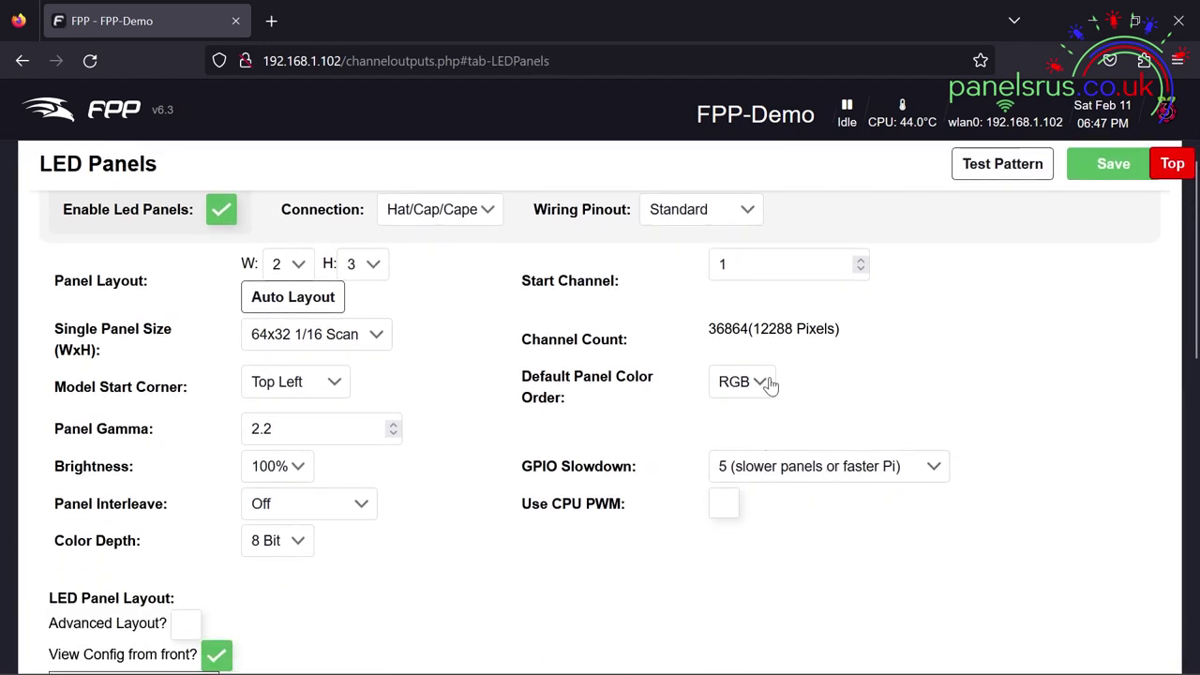
click(761, 383)
click(730, 547)
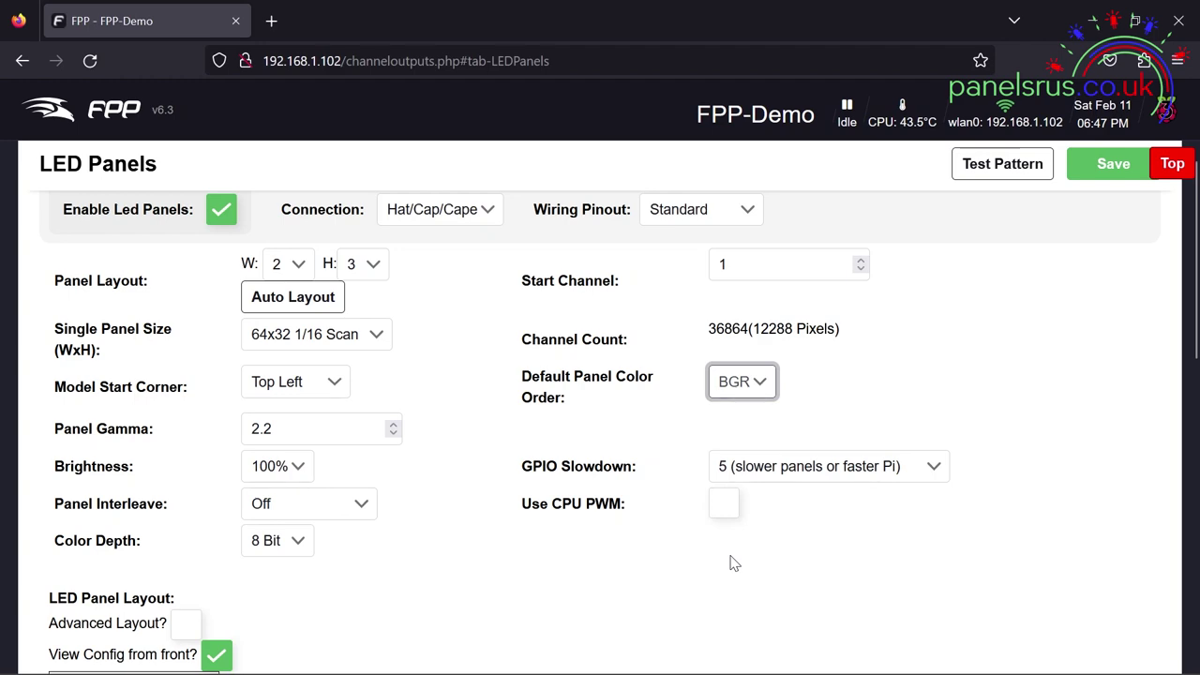
click(1099, 165)
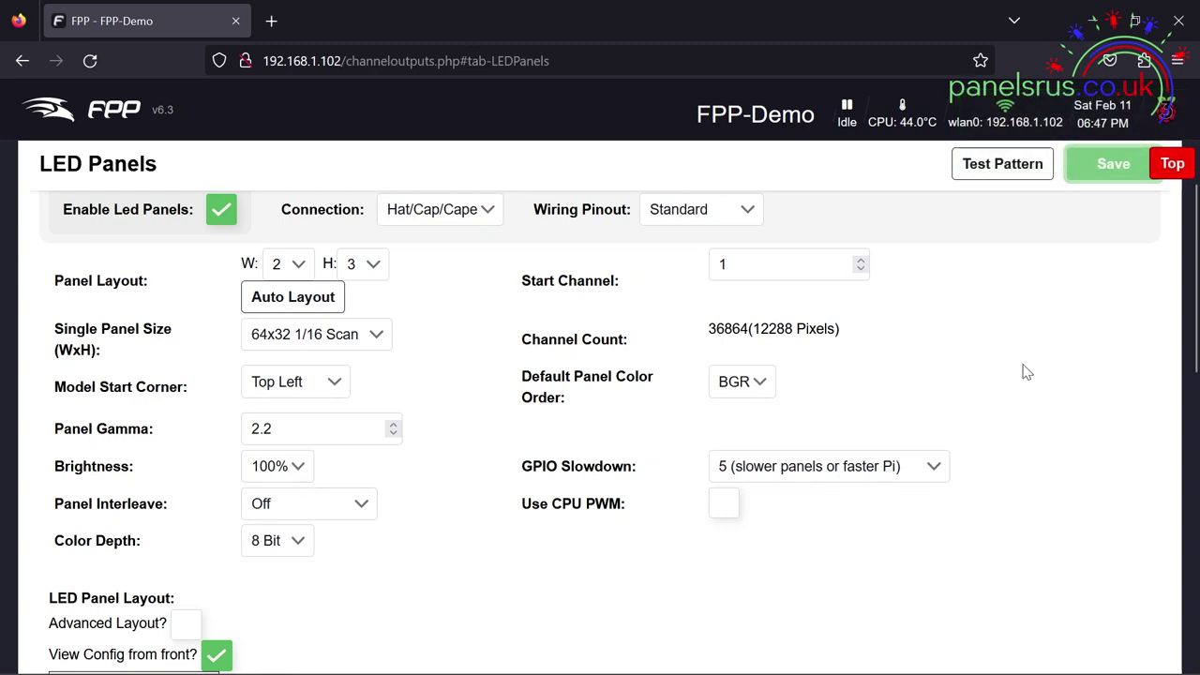
scroll(1028, 372, up, 3)
click(464, 202)
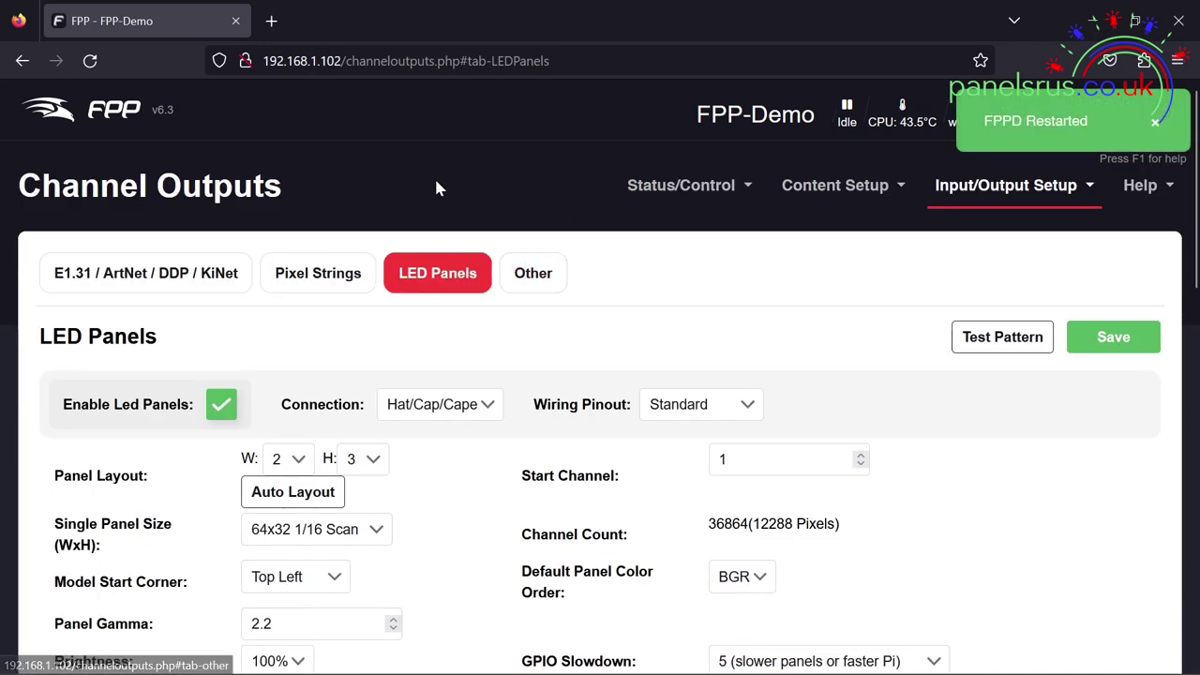
Step: Run a solid red fill test in Display Testing with blue at 0 and test mode enabled, and switch the fill to green
click(720, 190)
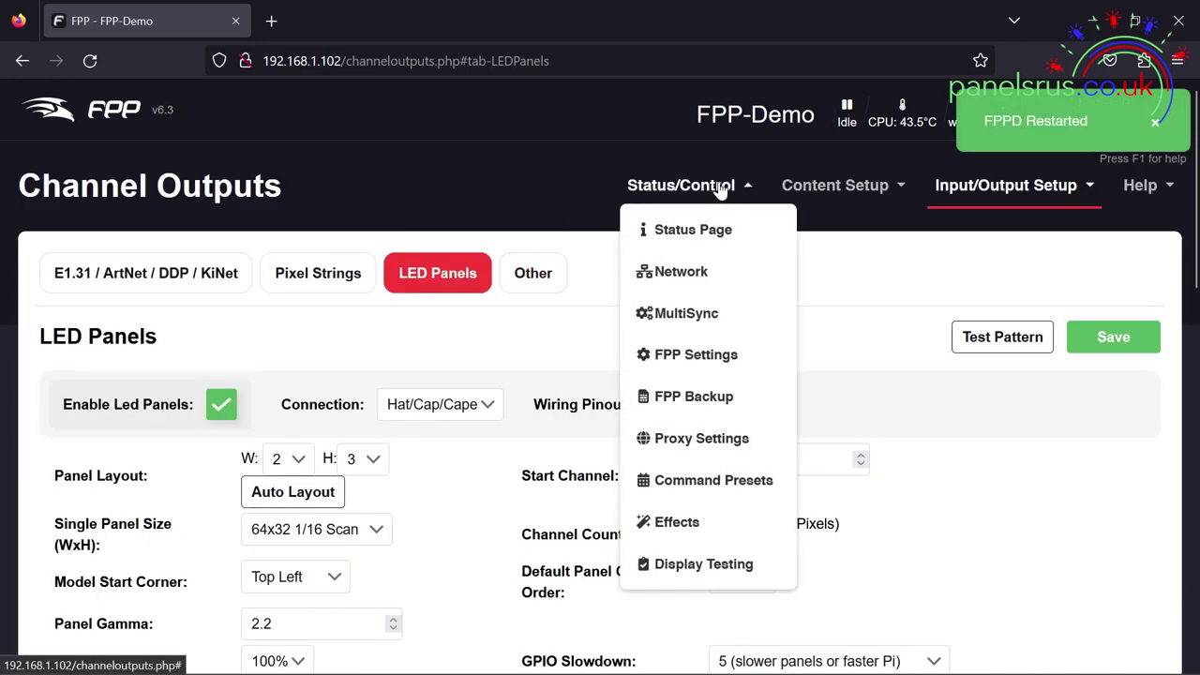
click(657, 582)
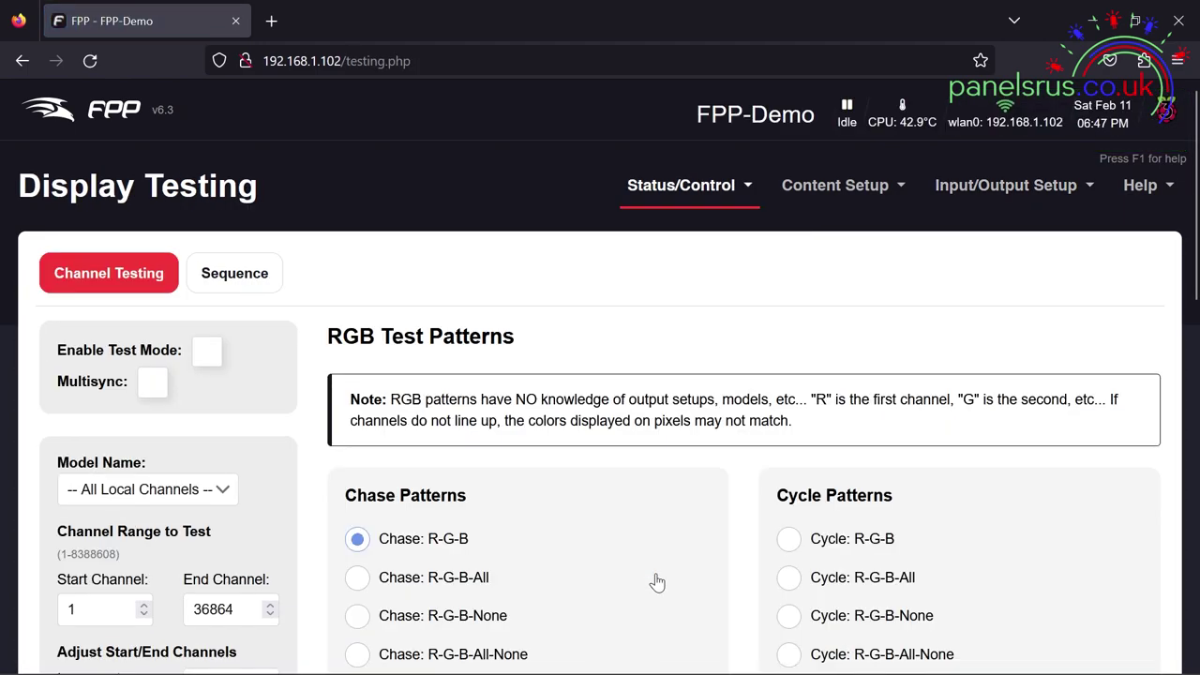
scroll(617, 405, down, 10)
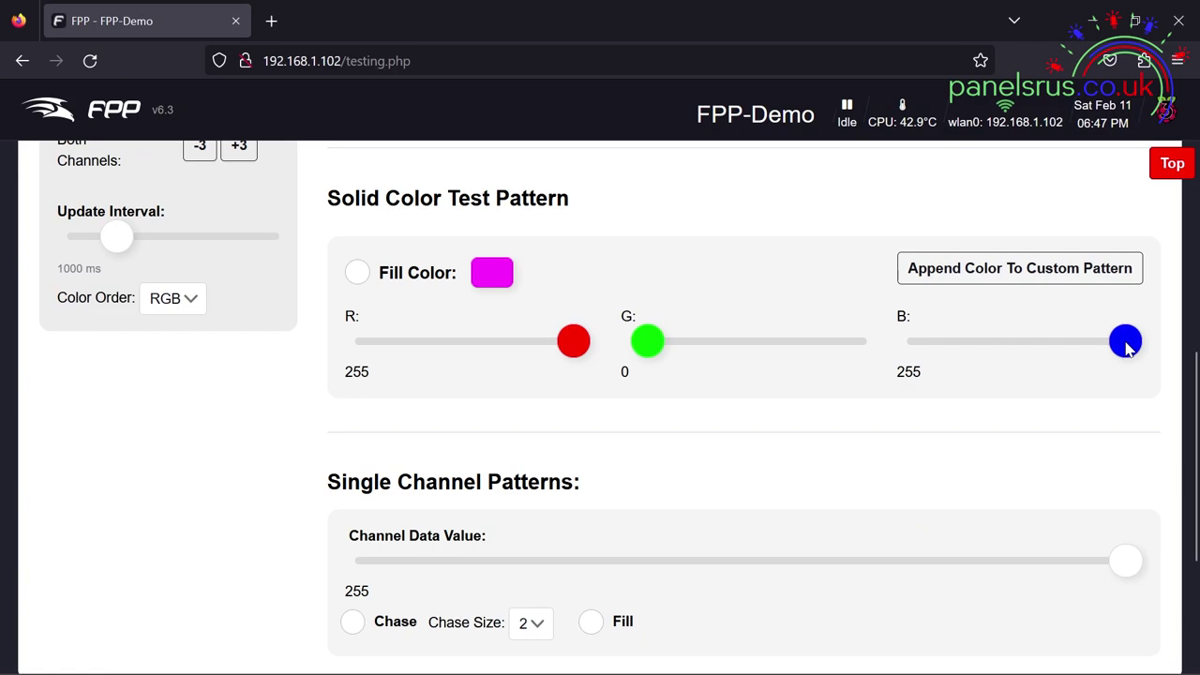
drag(1125, 343, 908, 364)
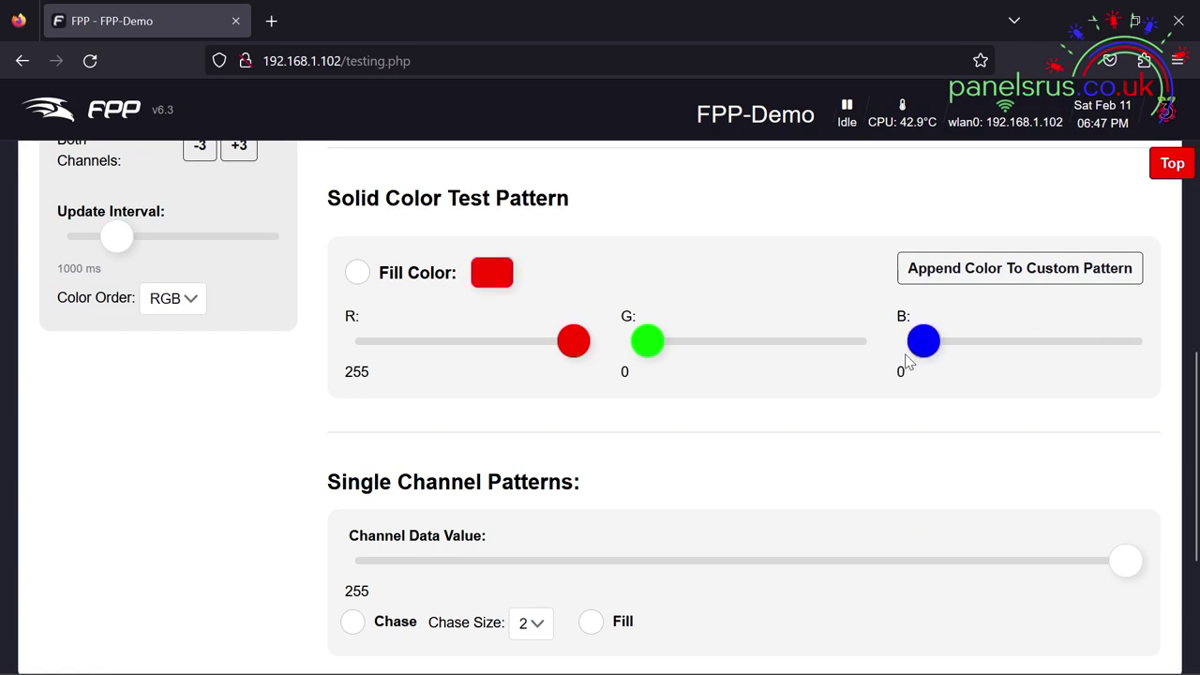
scroll(737, 429, up, 3)
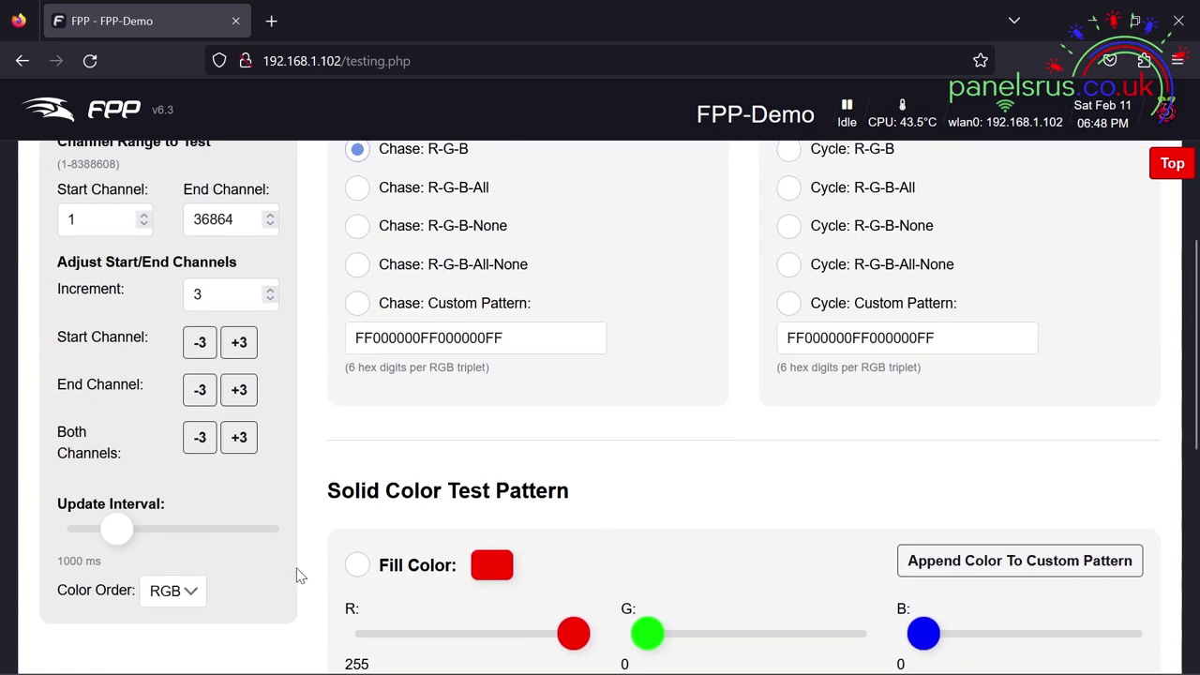
click(355, 563)
scroll(560, 522, up, 4)
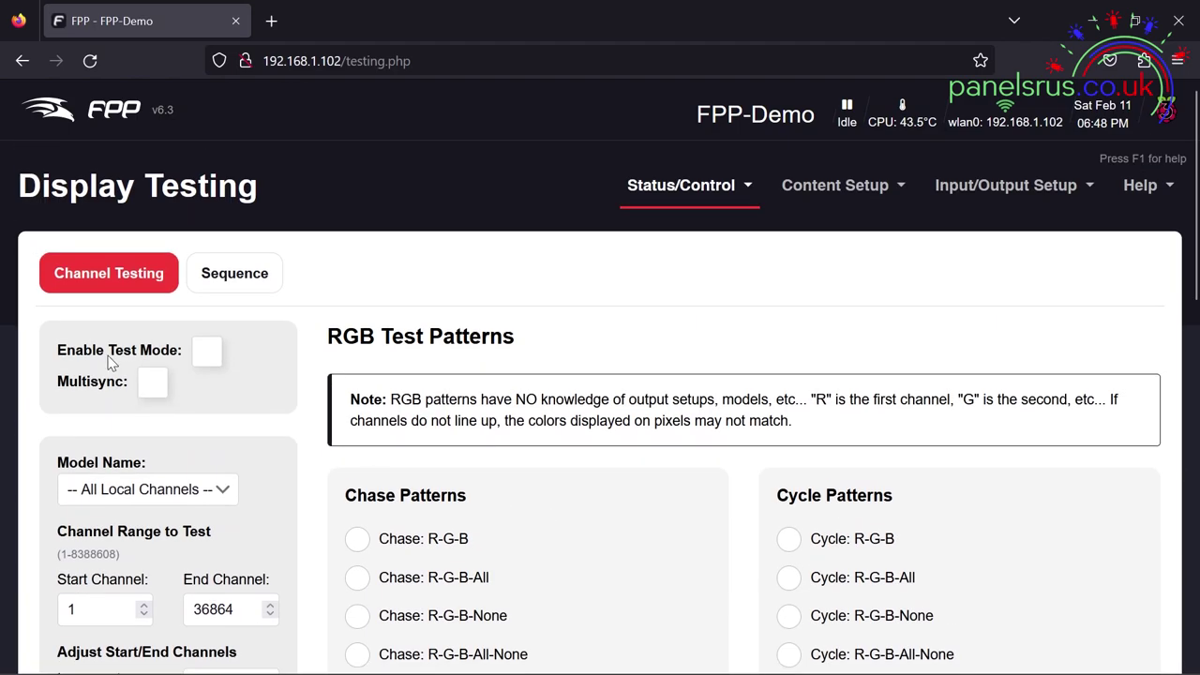
click(207, 353)
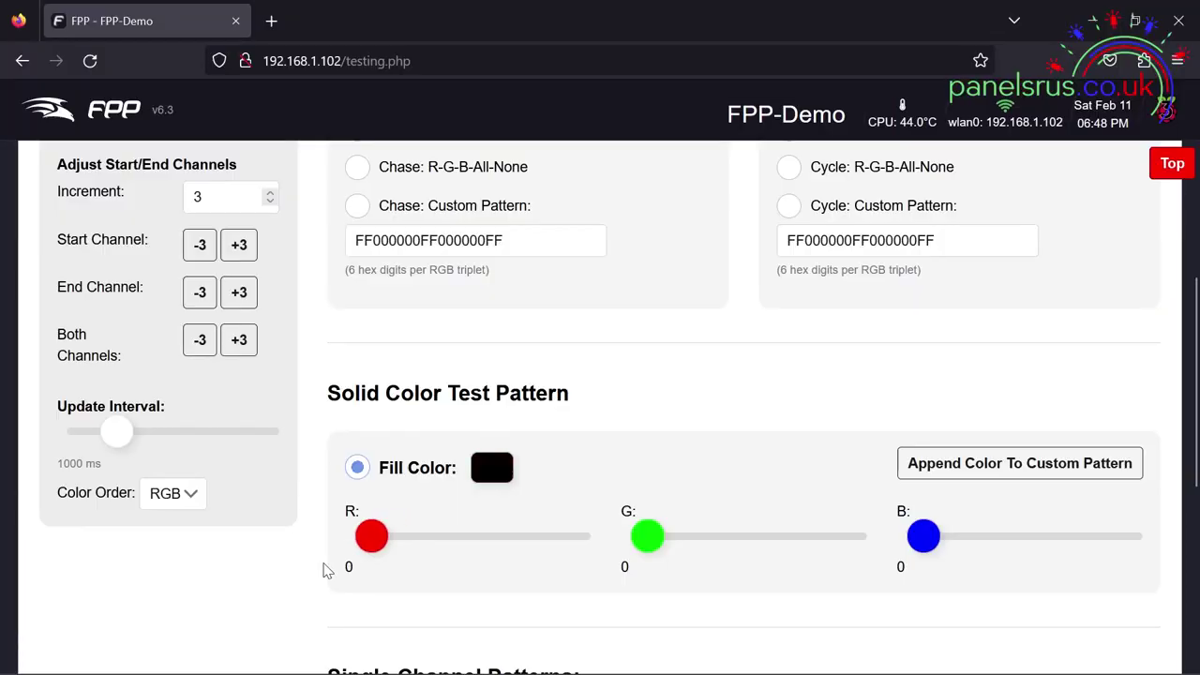
drag(654, 551, 895, 537)
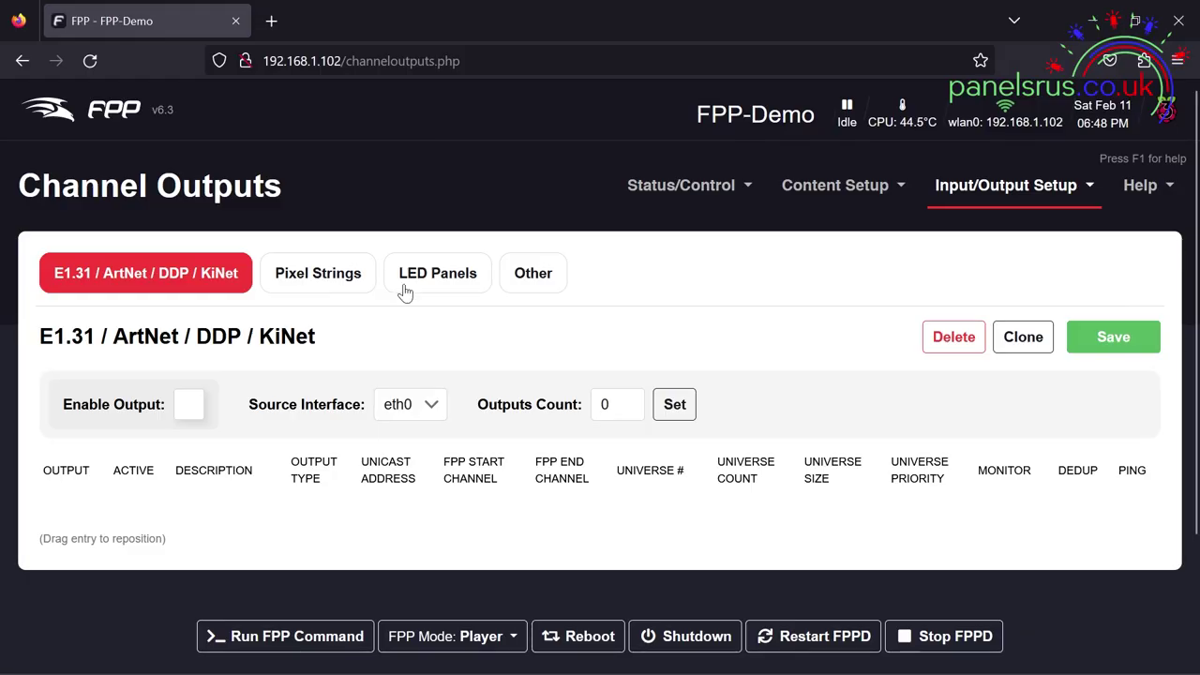
Step: Set the LED panels' default panel color order back to RGB, save the settings, and restart FPPD
click(447, 286)
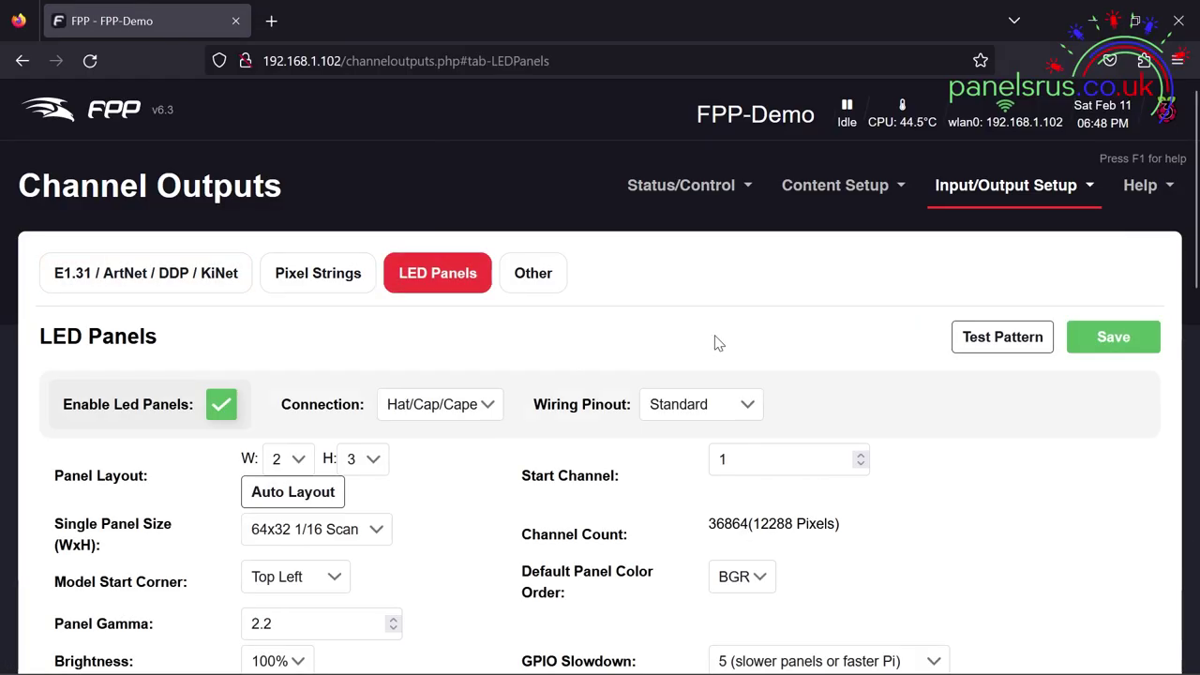
scroll(812, 327, down, 2)
scroll(813, 330, up, 1)
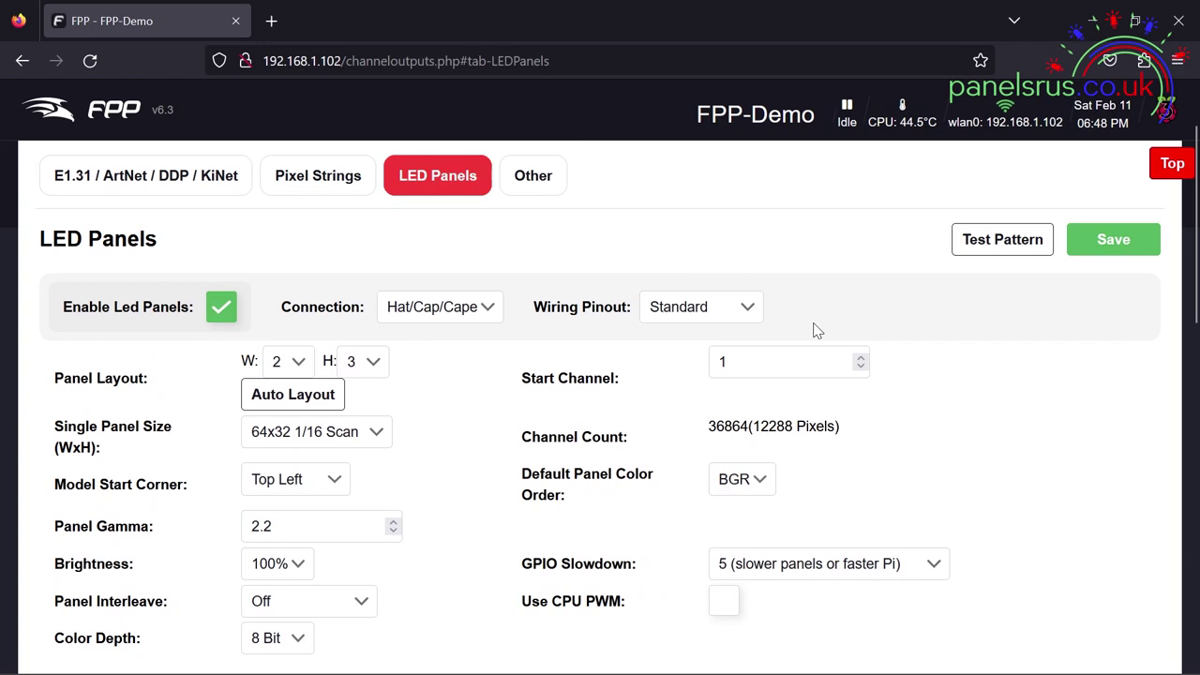
scroll(814, 328, down, 3)
scroll(794, 288, up, 1)
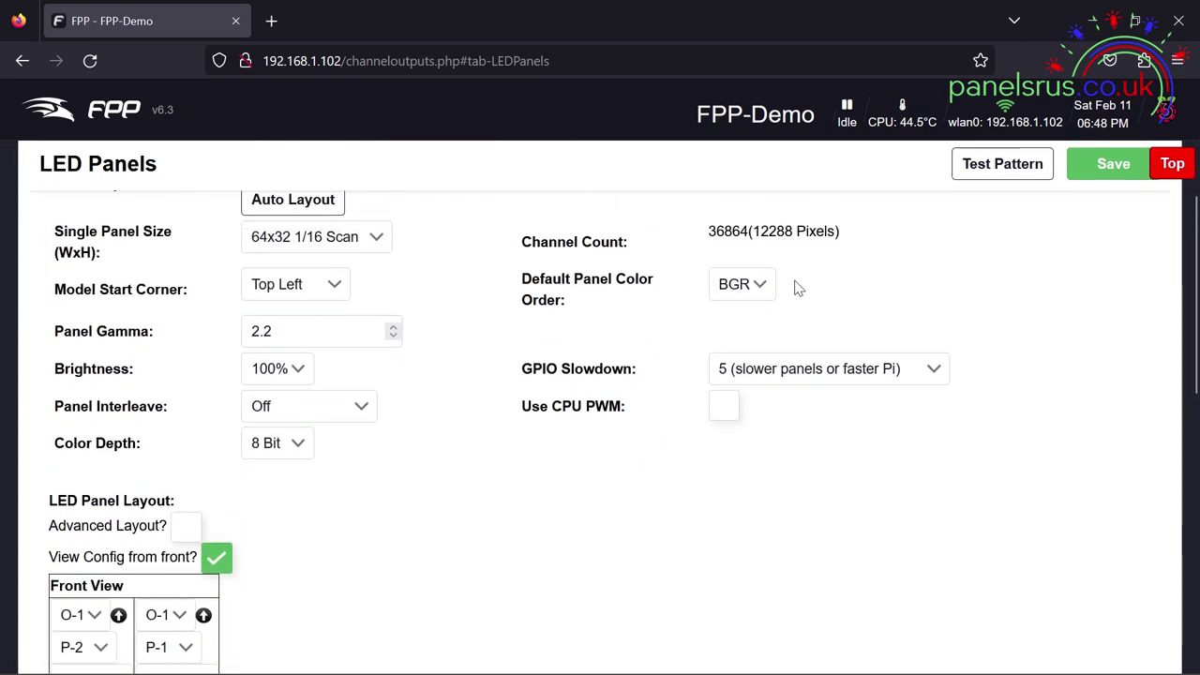
click(759, 283)
click(763, 316)
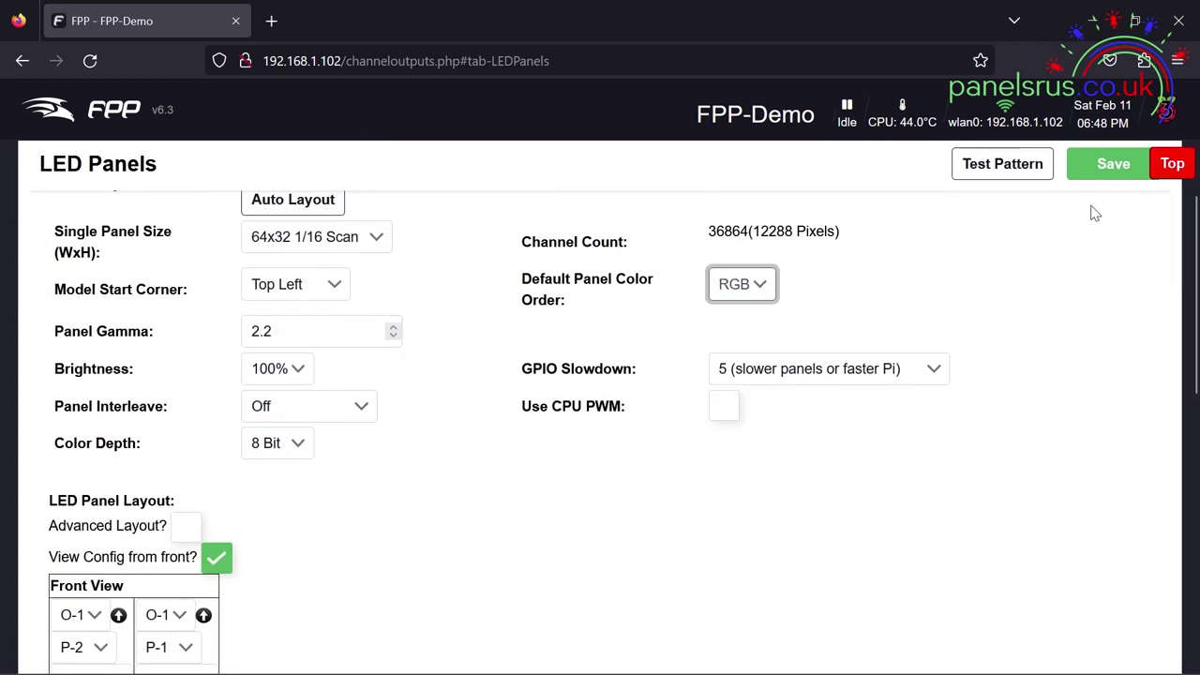
click(1108, 160)
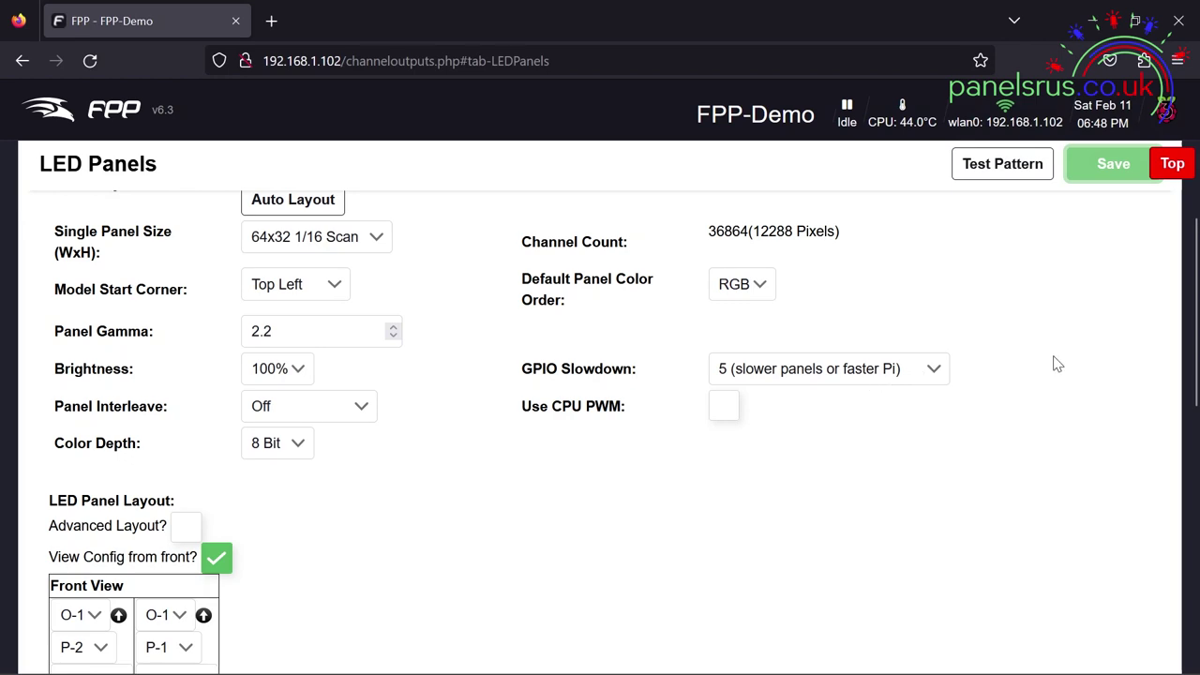
scroll(1007, 371, up, 5)
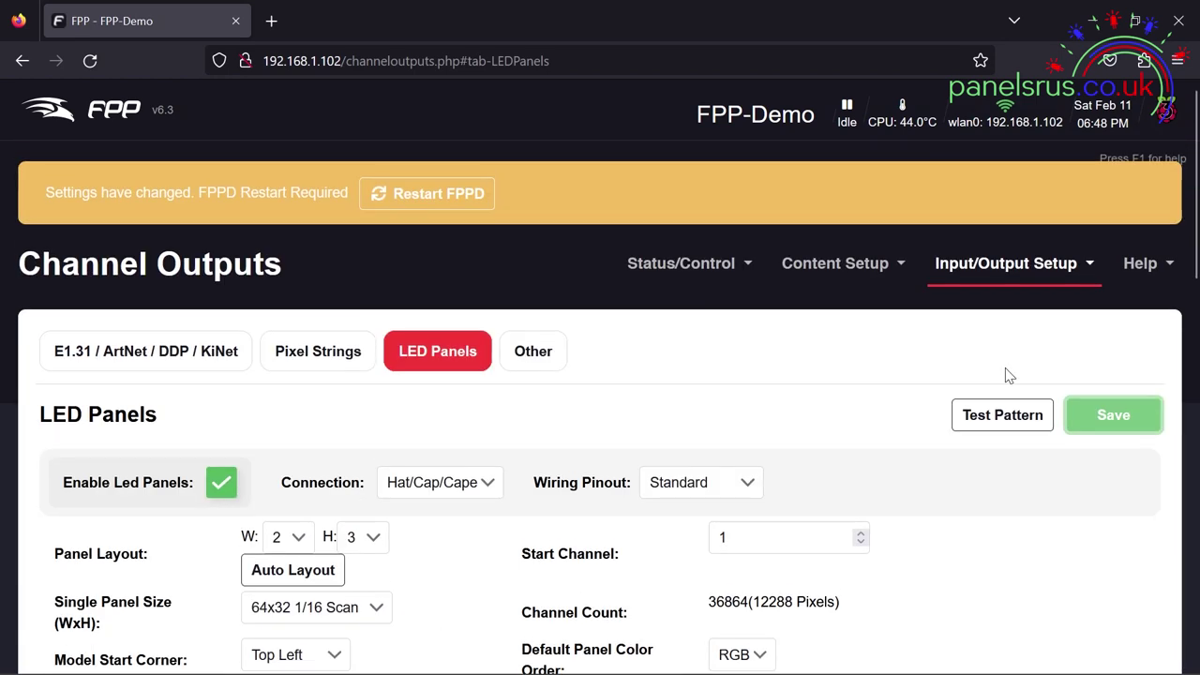
click(461, 194)
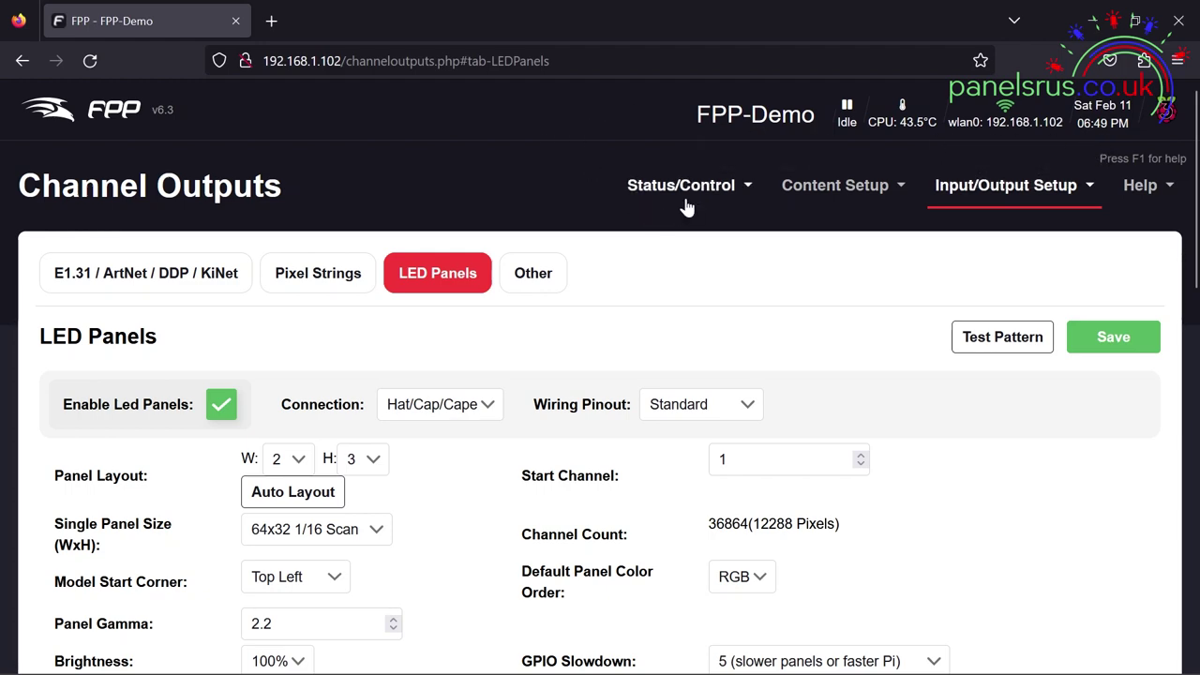
Step: Visit the Status page, open Display Testing, and select the Cycle: R-G-B test pattern
click(650, 190)
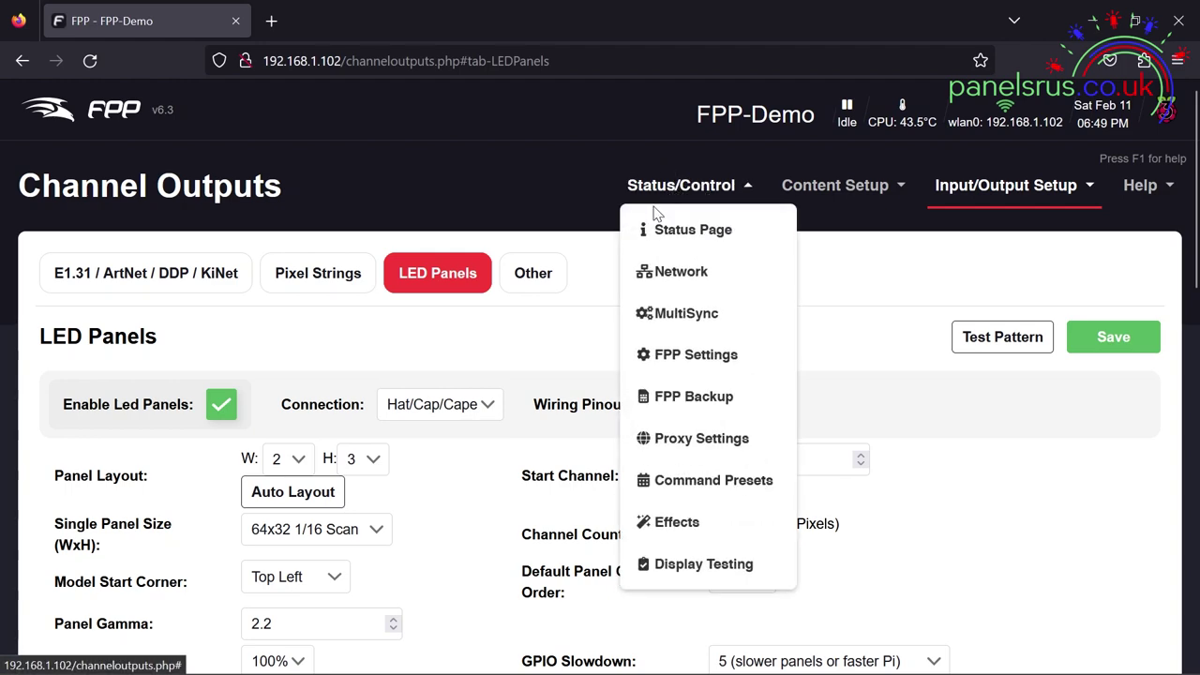
click(661, 231)
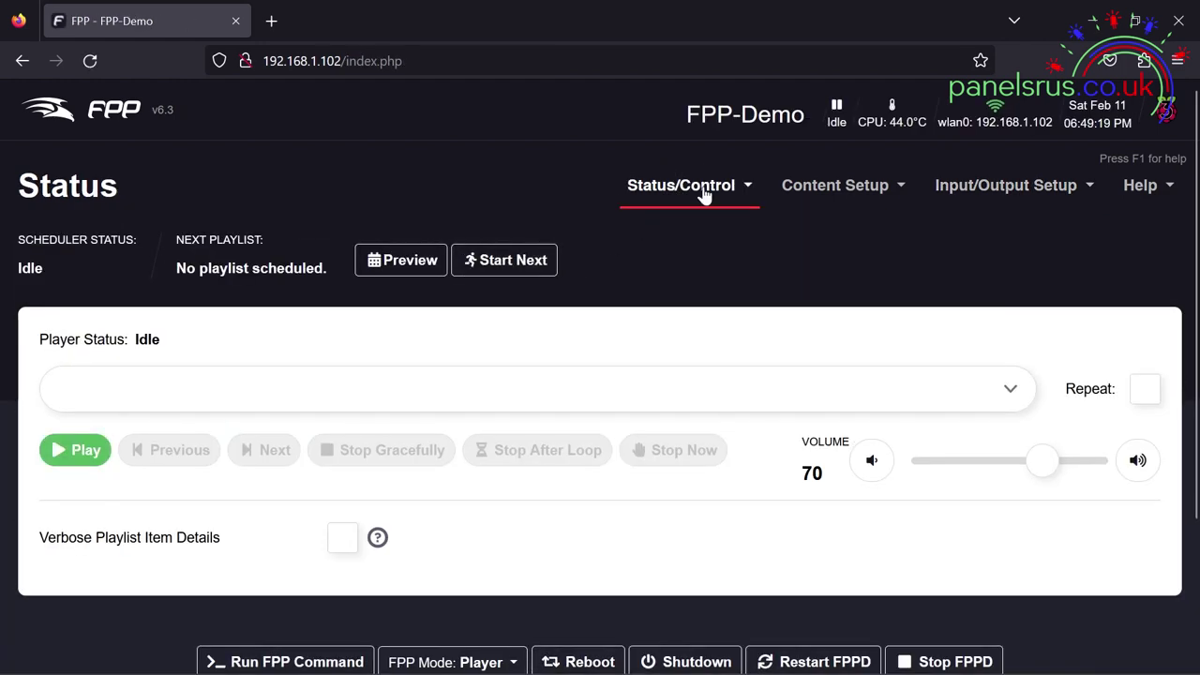
click(705, 191)
click(703, 567)
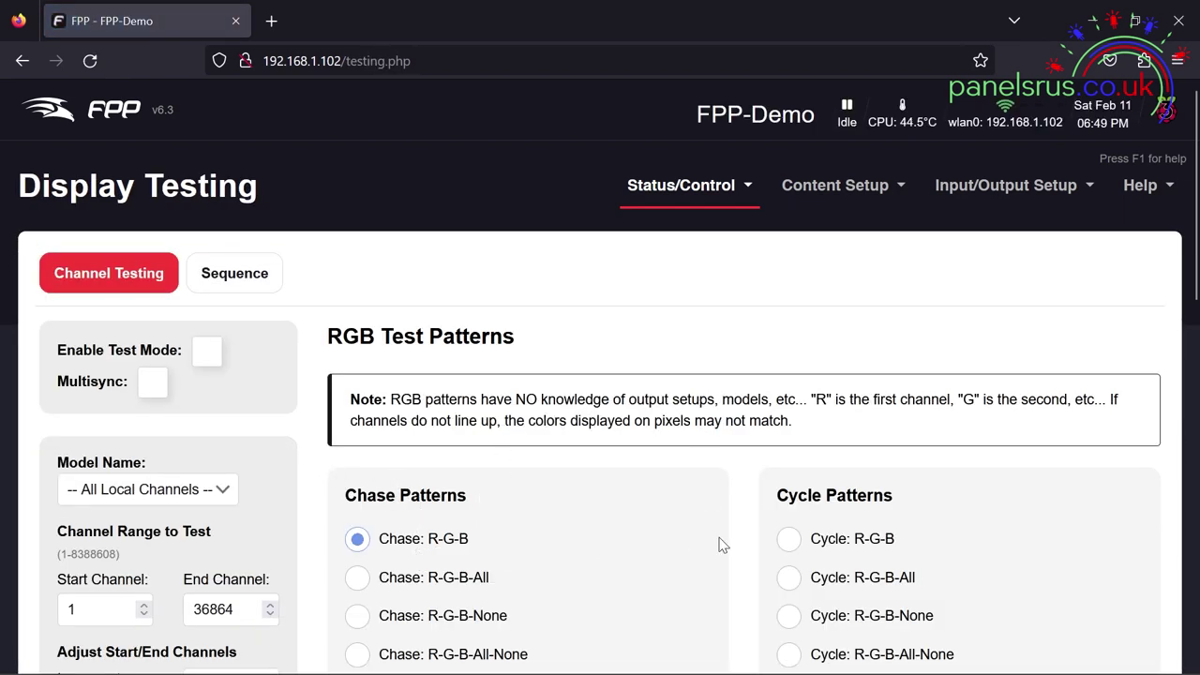
click(804, 540)
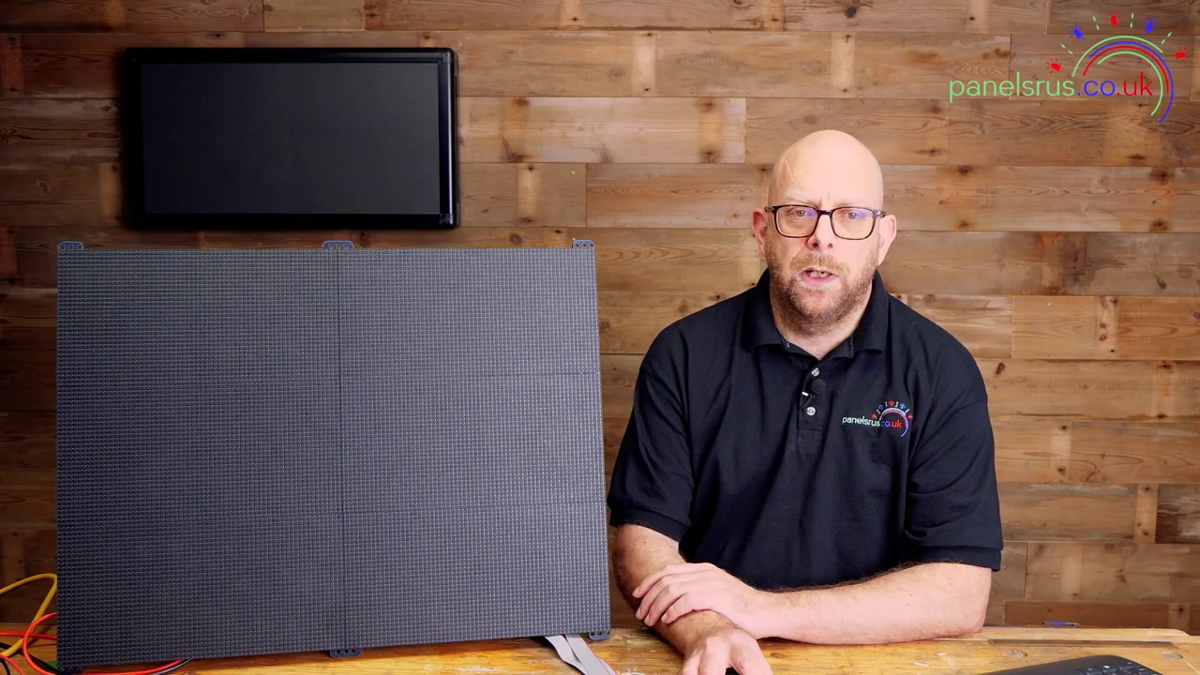